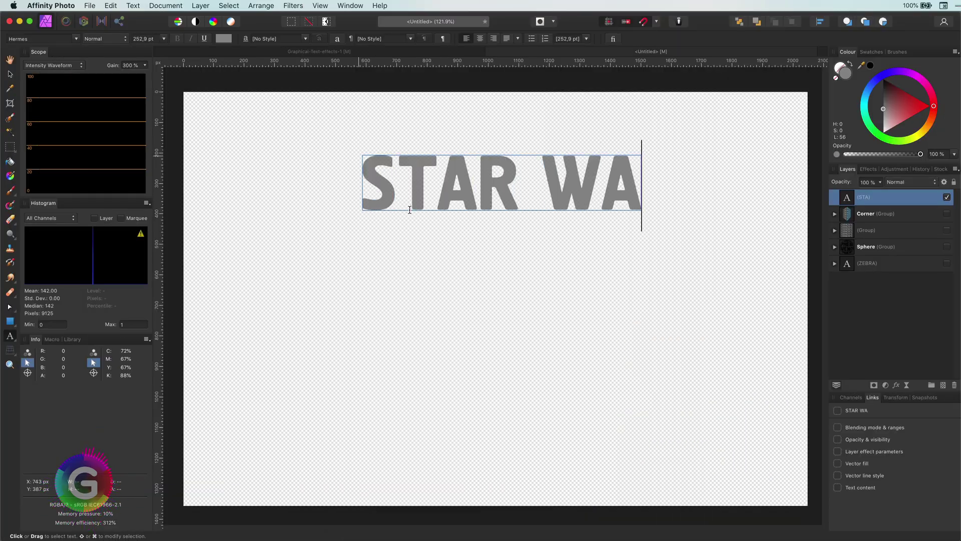
Complete the text as STAR WARS and colour it yellow (H 60, S 100, L 50).
{"action": "type", "text": "RS"}
{"action": "key", "text": "Escape"}
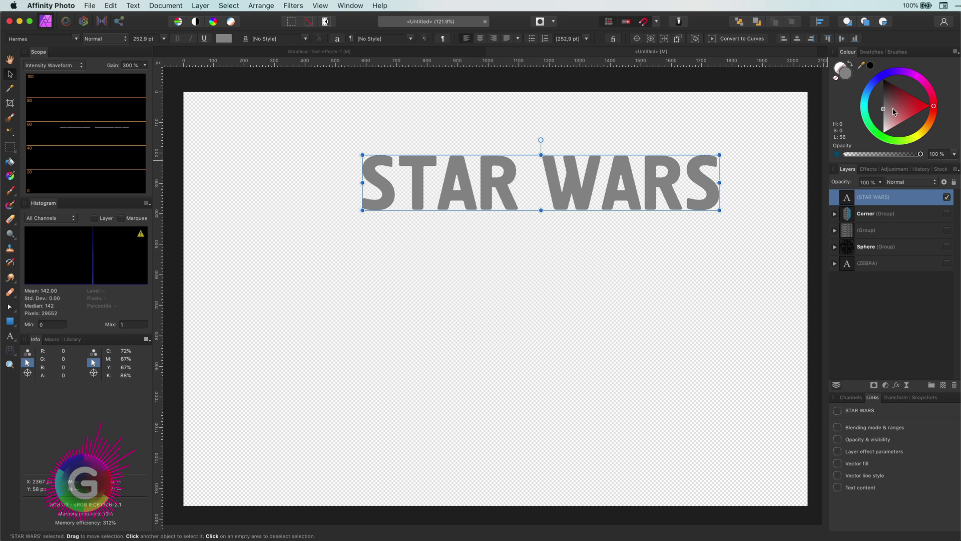
{"action": "left_click_drag", "start_coordinate": [884, 108], "coordinate": [884, 161]}
{"action": "left_click", "coordinate": [917, 136]}
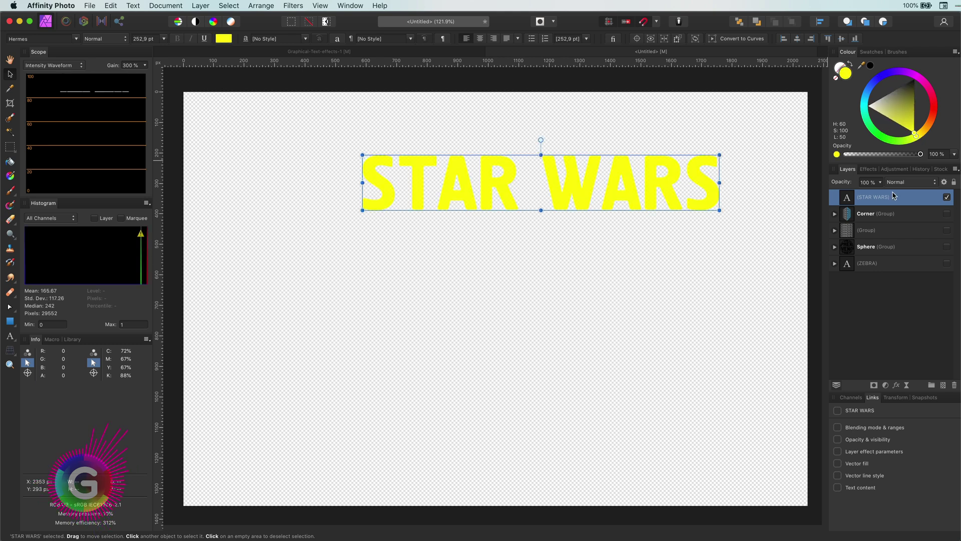
Add a new fill layer beneath the STAR WARS text and make it black.
{"action": "left_click", "coordinate": [891, 213]}
{"action": "left_click", "coordinate": [200, 6]}
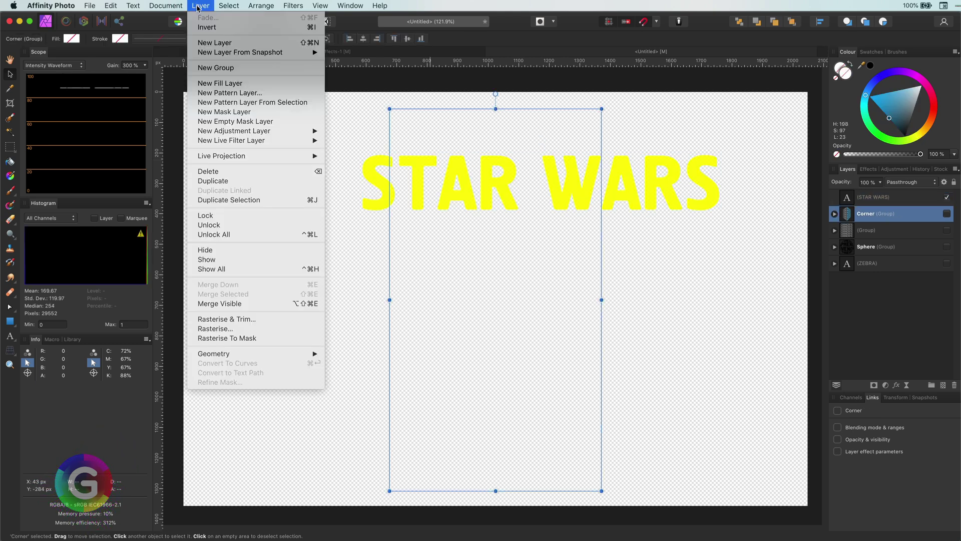
{"action": "left_click", "coordinate": [216, 84]}
{"action": "left_click", "coordinate": [905, 136]}
Move the STAR WARS text up and to the left and scale it down to about 922 by 143 px.
{"action": "left_click", "coordinate": [10, 74]}
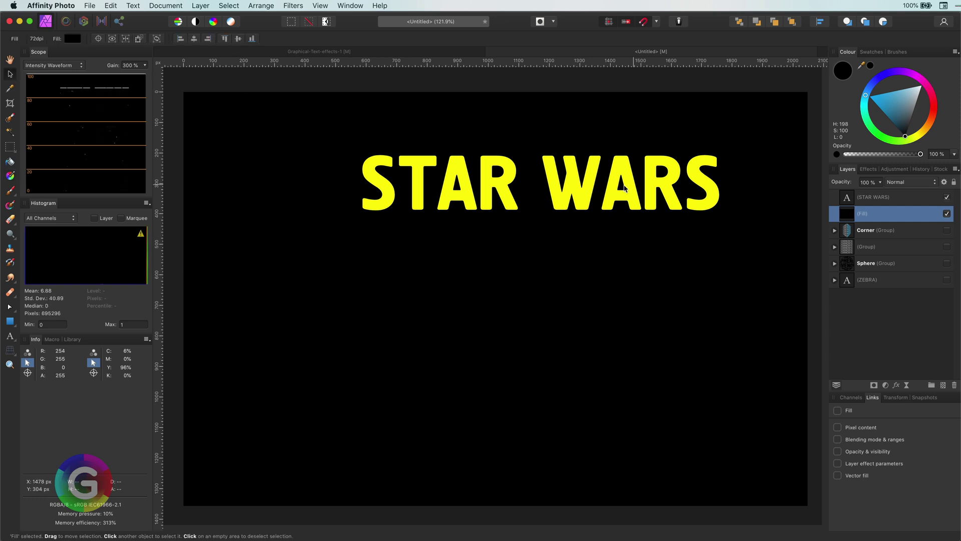
{"action": "left_click_drag", "start_coordinate": [576, 185], "coordinate": [531, 172]}
{"action": "left_click_drag", "start_coordinate": [673, 199], "coordinate": [637, 191]}
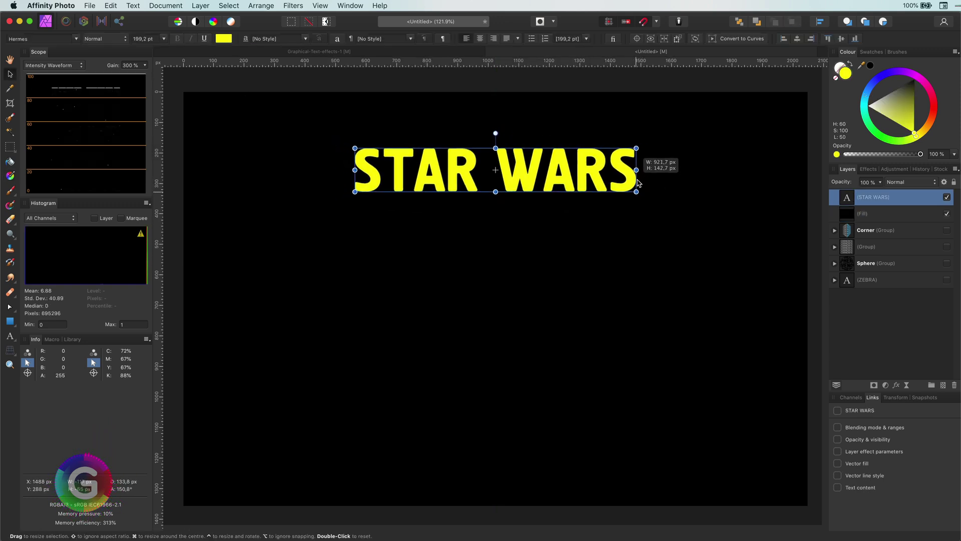
Duplicate the STAR WARS text downward into a column of six evenly spaced lines and group them.
{"action": "left_click_drag", "start_coordinate": [527, 173], "coordinate": [523, 217]}
{"action": "key", "text": "super+j"}
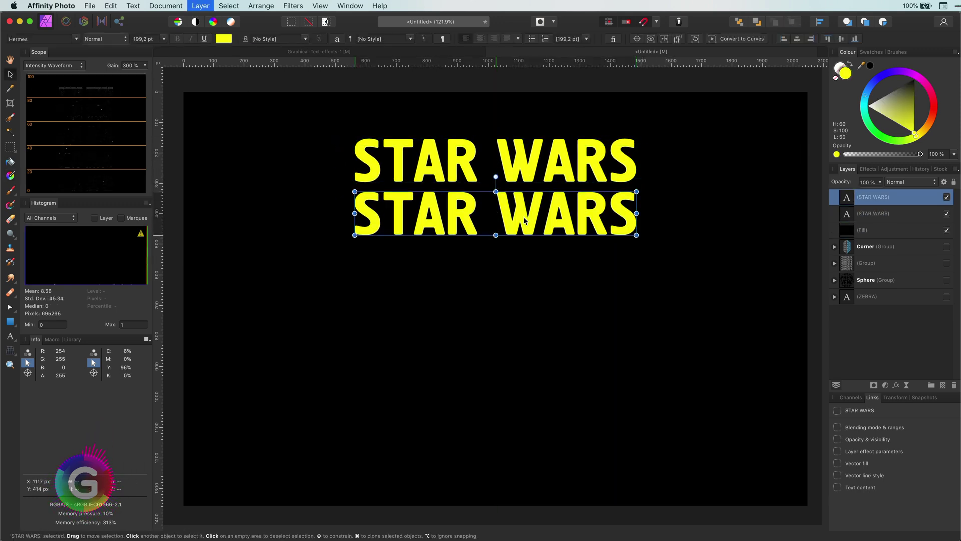
{"action": "key", "text": "super+j"}
{"action": "key", "text": "super+j"}
{"action": "key", "text": "super+j"}
{"action": "key", "text": "super+j"}
{"action": "left_click", "coordinate": [880, 280], "text": "shift"}
{"action": "key", "text": "super+g"}
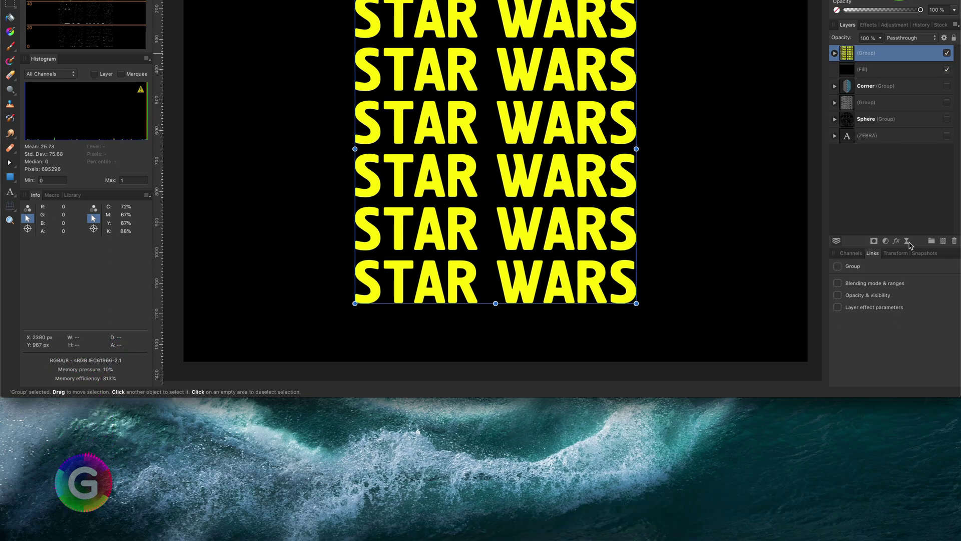
Apply a live Perspective filter to the text group, pulling the upper corners together and spreading the lower corners outward.
{"action": "left_click", "coordinate": [906, 385]}
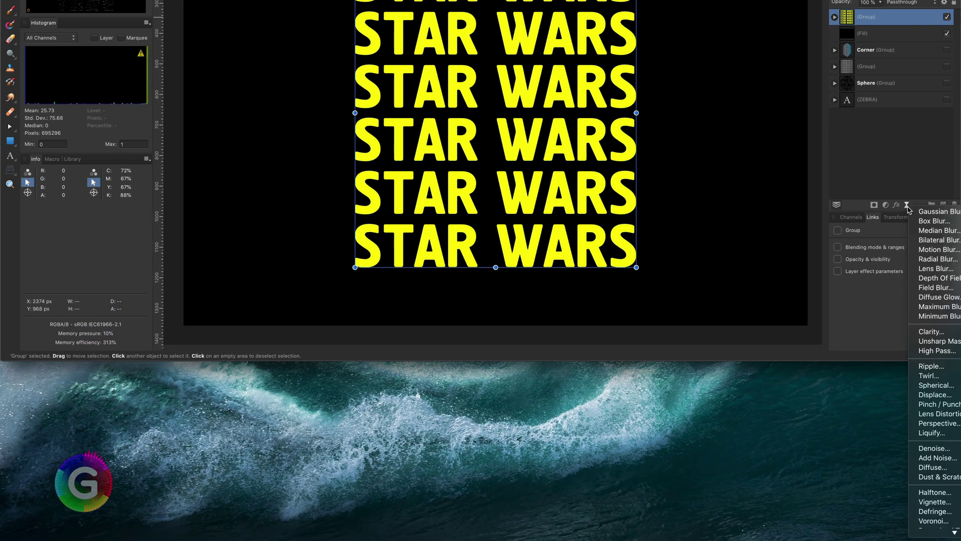
{"action": "left_click", "coordinate": [937, 423]}
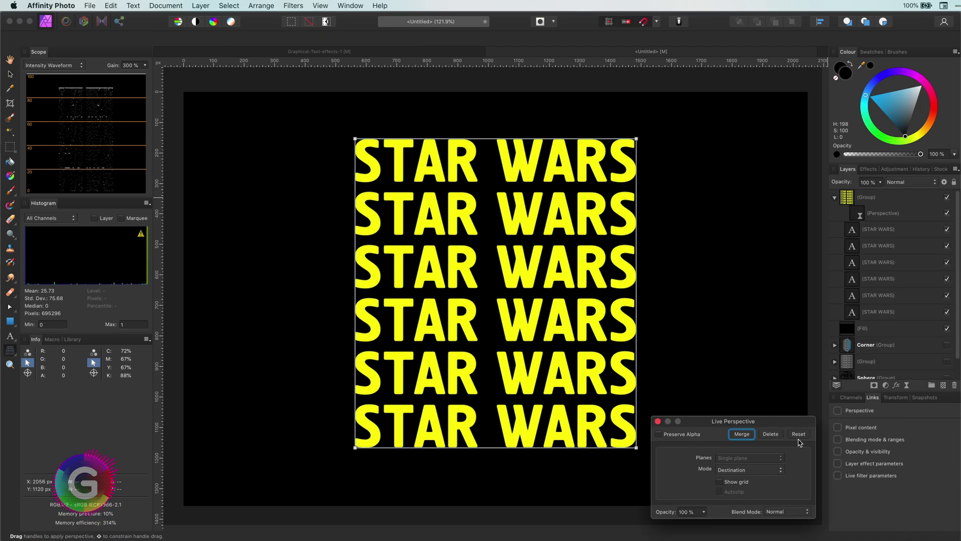
{"action": "left_click_drag", "start_coordinate": [637, 139], "coordinate": [597, 143]}
{"action": "left_click_drag", "start_coordinate": [366, 148], "coordinate": [468, 143]}
{"action": "left_click_drag", "start_coordinate": [597, 144], "coordinate": [542, 157]}
{"action": "left_click_drag", "start_coordinate": [468, 144], "coordinate": [469, 156]}
{"action": "left_click_drag", "start_coordinate": [355, 447], "coordinate": [315, 441]}
{"action": "left_click_drag", "start_coordinate": [634, 447], "coordinate": [659, 440]}
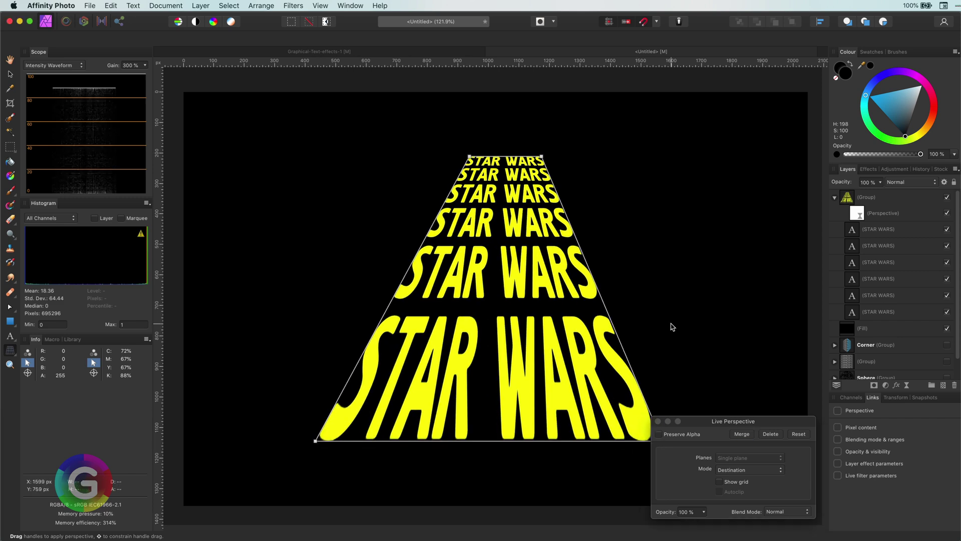
{"action": "left_click", "coordinate": [658, 420]}
{"action": "left_click", "coordinate": [693, 254]}
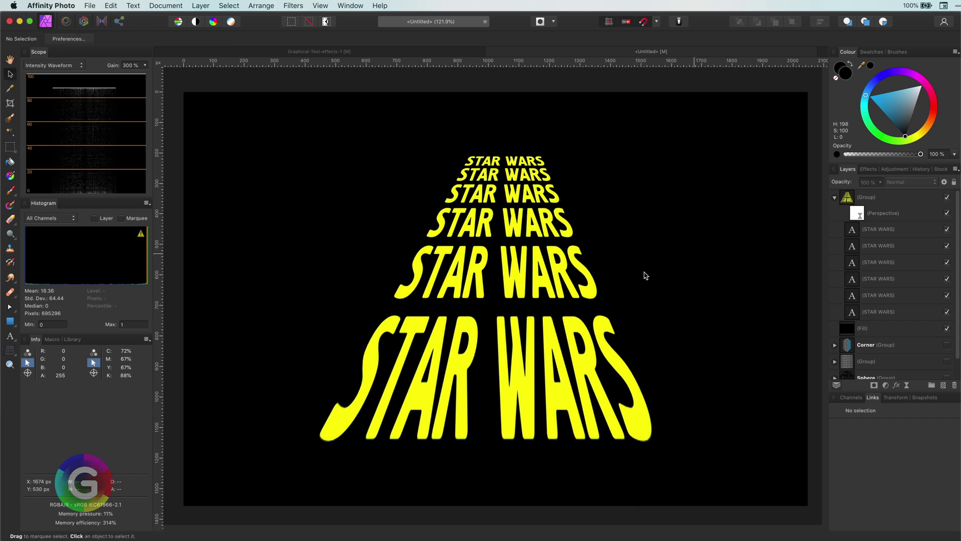
Reopen the Perspective filter and bring both upper corners down and slightly apart so the text lies flatter with a level upper edge.
{"action": "left_click", "coordinate": [626, 273]}
{"action": "double_click", "coordinate": [856, 213]}
{"action": "left_click_drag", "start_coordinate": [542, 156], "coordinate": [543, 221]}
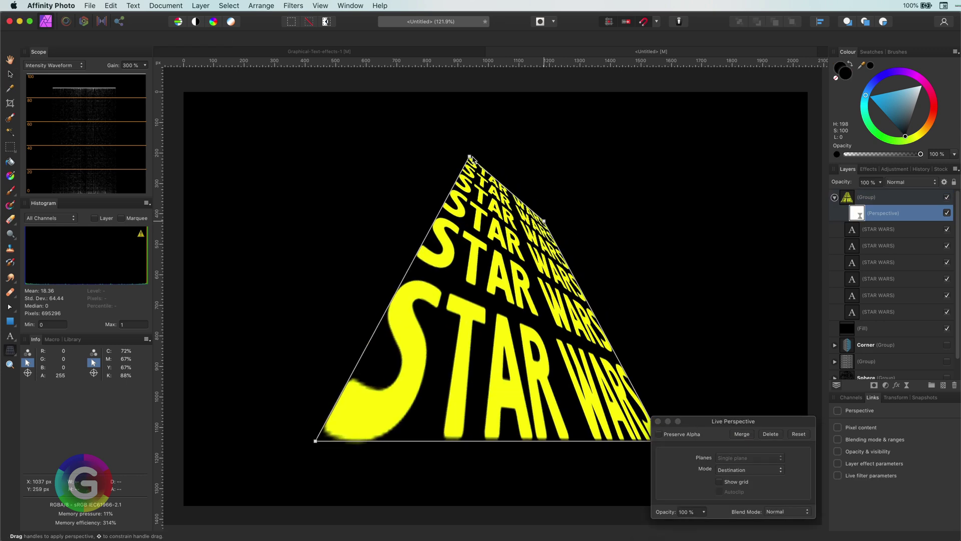
{"action": "left_click_drag", "start_coordinate": [470, 156], "coordinate": [457, 261]}
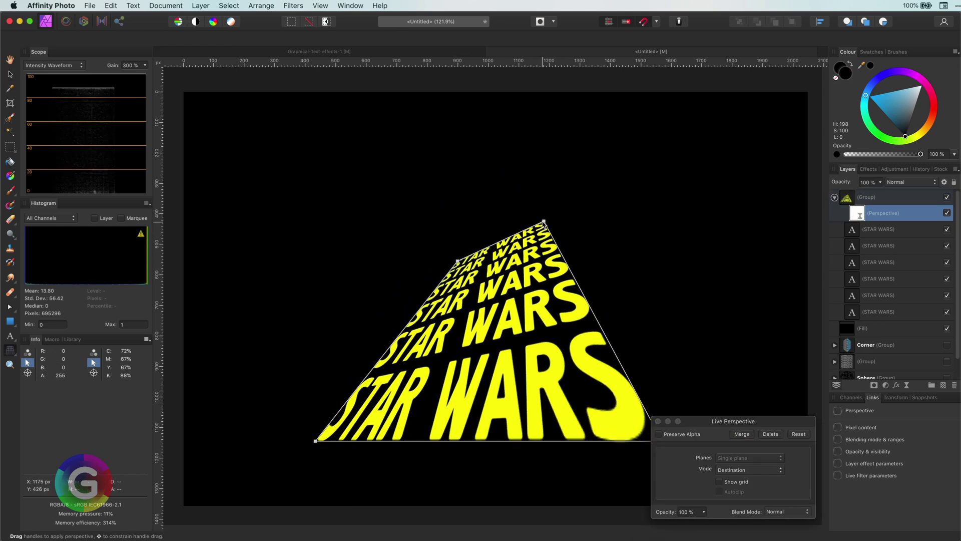
{"action": "left_click_drag", "start_coordinate": [544, 223], "coordinate": [570, 261]}
{"action": "left_click_drag", "start_coordinate": [456, 265], "coordinate": [443, 261]}
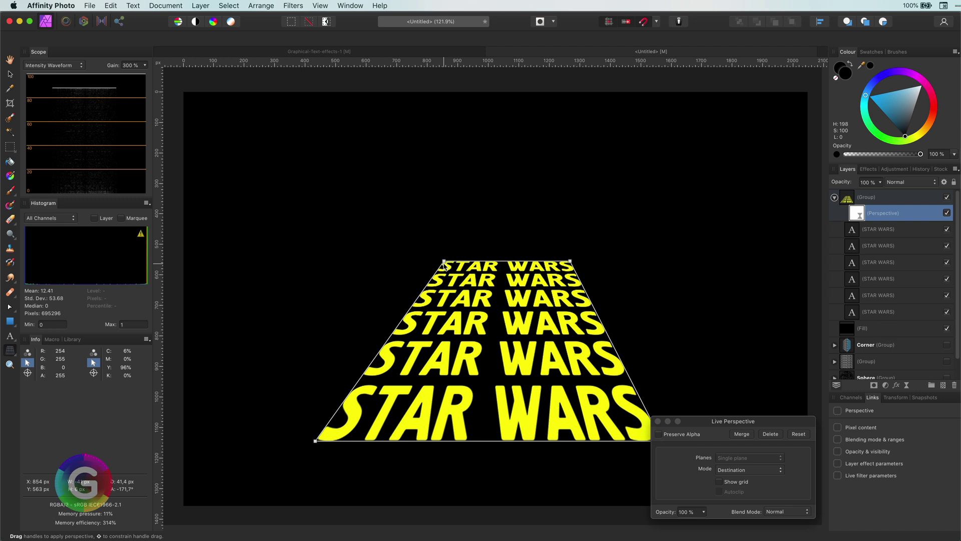
{"action": "key", "text": "v"}
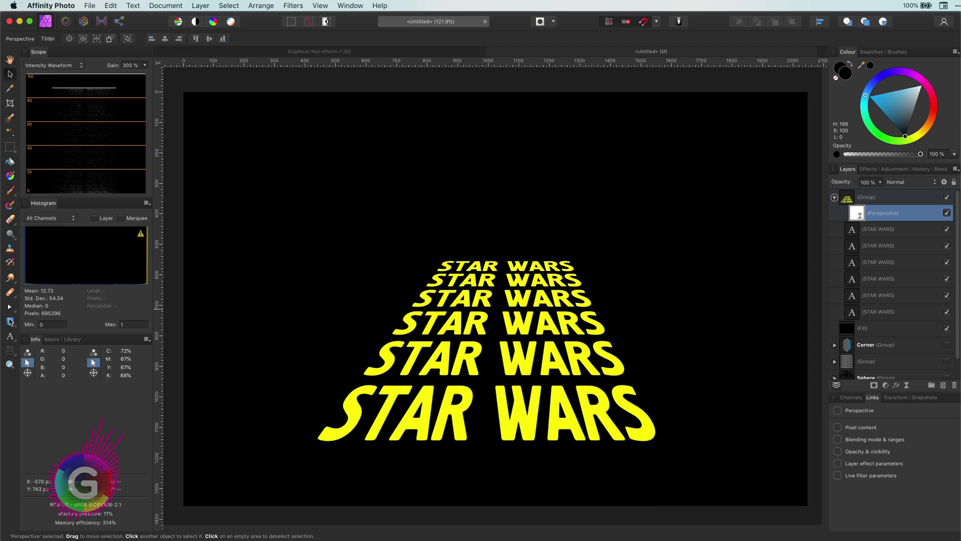
Draw a black rectangle over the upper four text lines and give it a vertical linear gradient from black to 0% opacity.
{"action": "left_click", "coordinate": [10, 321]}
{"action": "left_click_drag", "start_coordinate": [373, 188], "coordinate": [629, 336]}
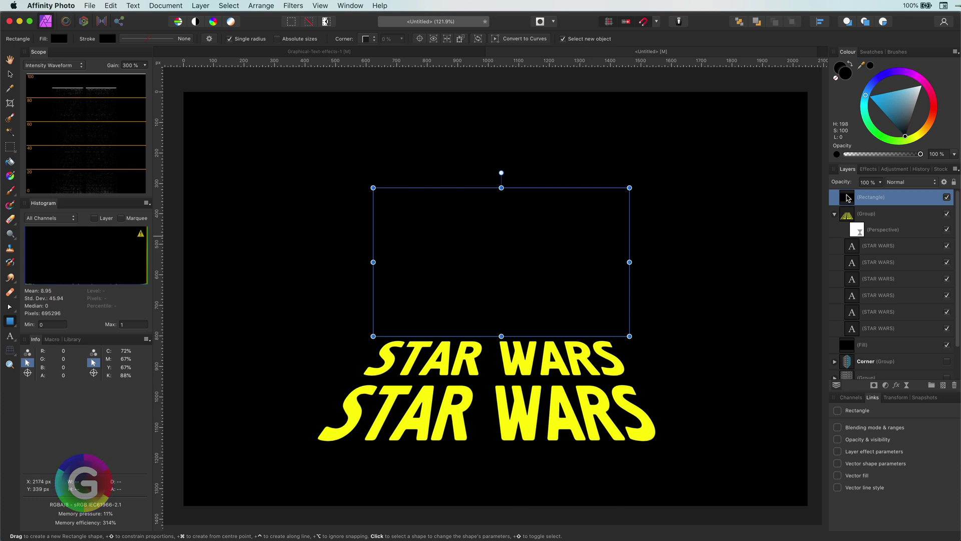
{"action": "left_click", "coordinate": [10, 163]}
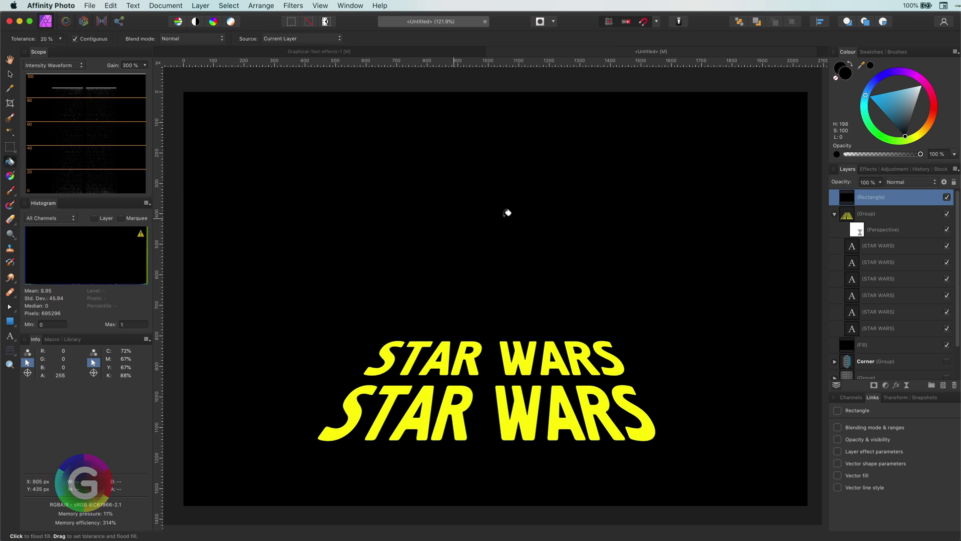
{"action": "left_click", "coordinate": [10, 175]}
{"action": "left_click_drag", "start_coordinate": [495, 199], "coordinate": [496, 298]}
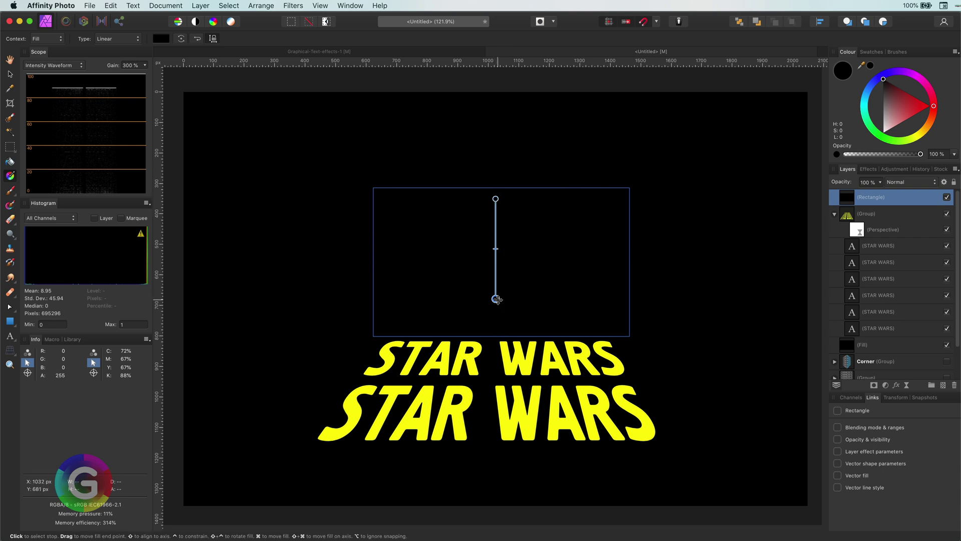
{"action": "left_click_drag", "start_coordinate": [920, 154], "coordinate": [797, 155]}
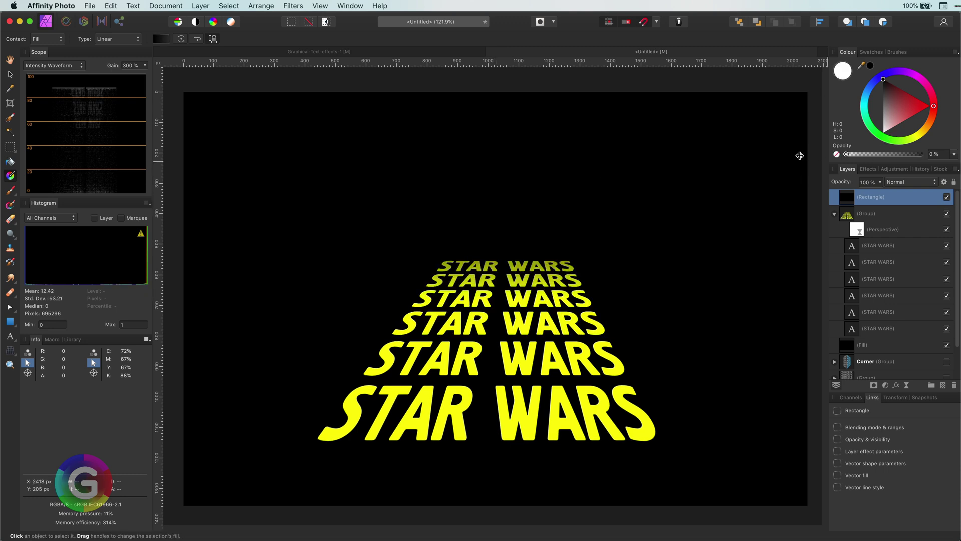
{"action": "key", "text": "v"}
Move both ends of the rectangle's gradient downward, placing the start just above the text and the end near the rectangle's lower edge.
{"action": "left_click", "coordinate": [10, 175]}
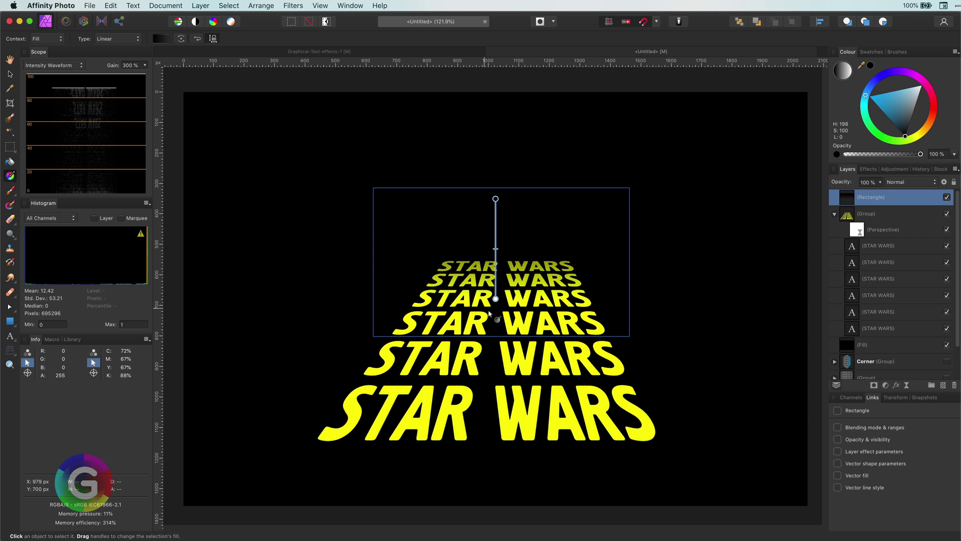
{"action": "left_click_drag", "start_coordinate": [496, 301], "coordinate": [495, 330]}
{"action": "left_click_drag", "start_coordinate": [496, 197], "coordinate": [495, 242]}
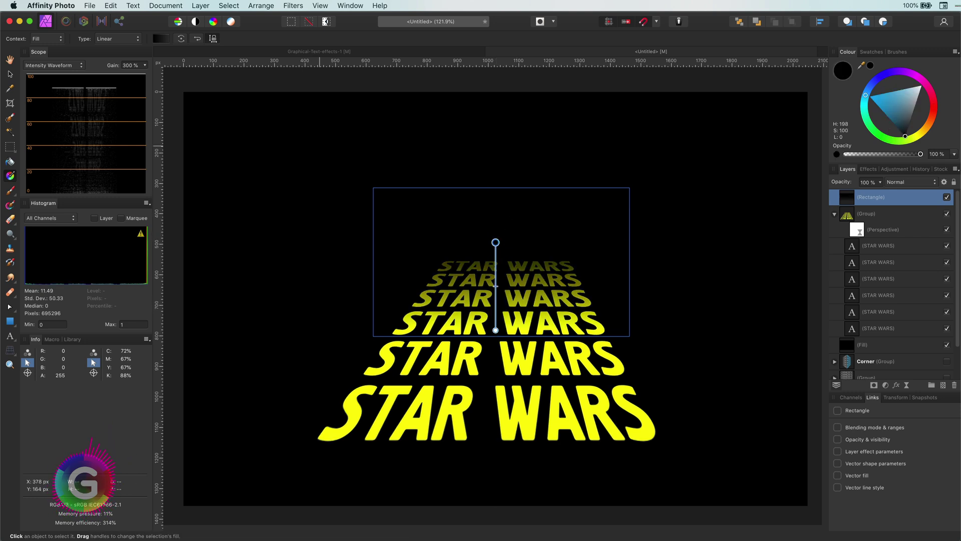
{"action": "left_click", "coordinate": [14, 75]}
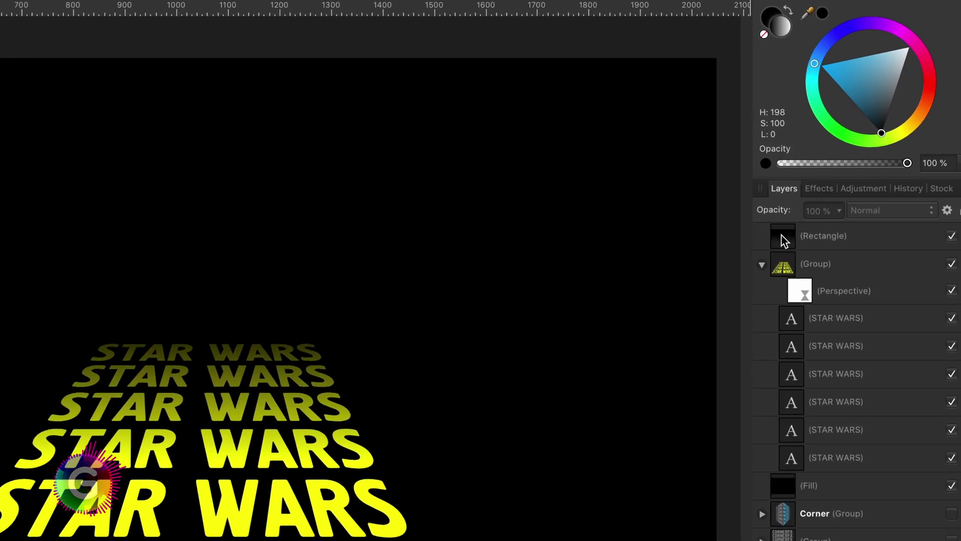
Nest the gradient rectangle inside the text group as a mask and reverse its gradient so the farthest lines fade out.
{"action": "left_click_drag", "start_coordinate": [847, 199], "coordinate": [844, 219]}
{"action": "left_click_drag", "start_coordinate": [780, 273], "coordinate": [779, 272]}
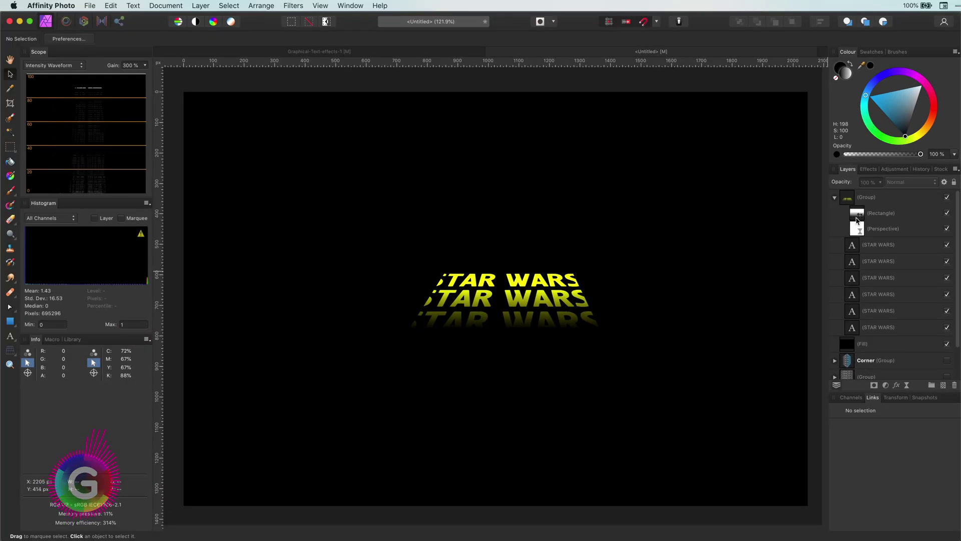
{"action": "left_click", "coordinate": [857, 220]}
{"action": "left_click", "coordinate": [11, 176]}
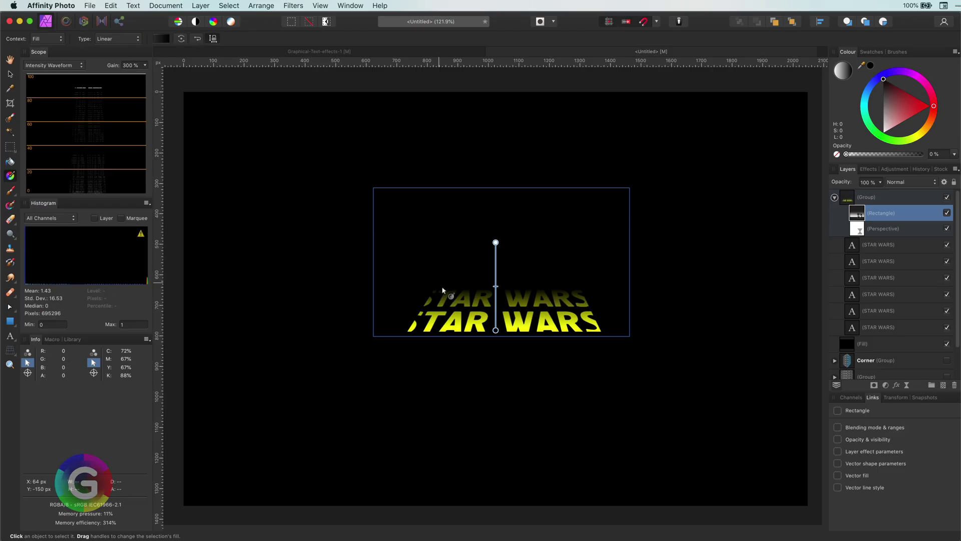
Extend the mask's gradient downward and stretch the rectangle's lower edge past the last text line.
{"action": "left_click_drag", "start_coordinate": [496, 330], "coordinate": [495, 455]}
{"action": "key", "text": "v"}
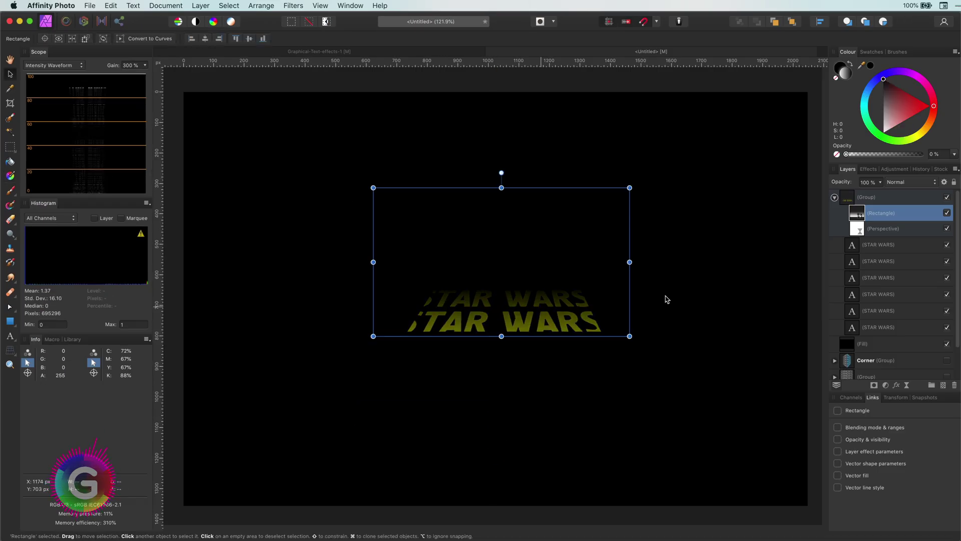
{"action": "left_click_drag", "start_coordinate": [501, 335], "coordinate": [501, 447]}
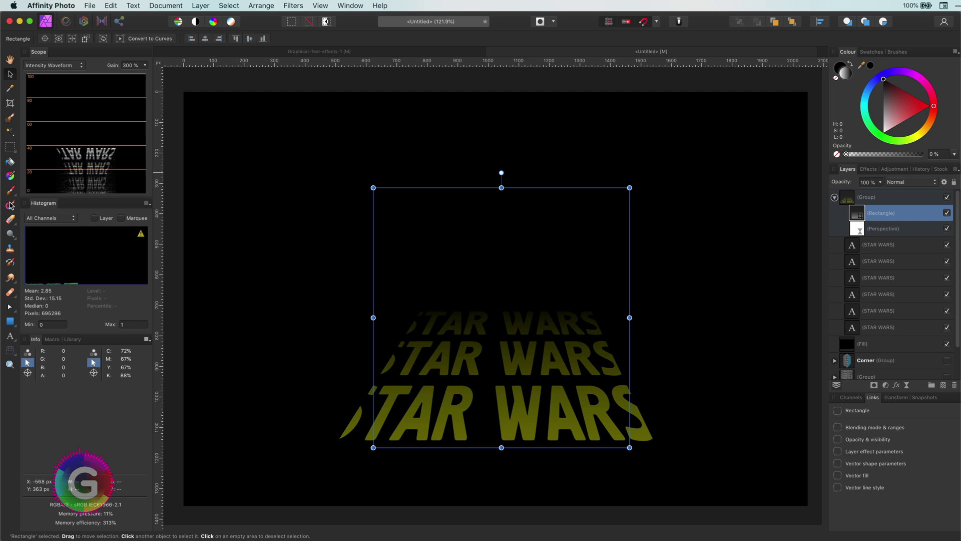
Fit the mask's gradient between the rectangle's upper and lower edges and shift its midpoint upward to make the nearer lines opaque.
{"action": "left_click", "coordinate": [10, 175]}
{"action": "scroll", "coordinate": [509, 445], "scroll_direction": "down", "scroll_amount": 6}
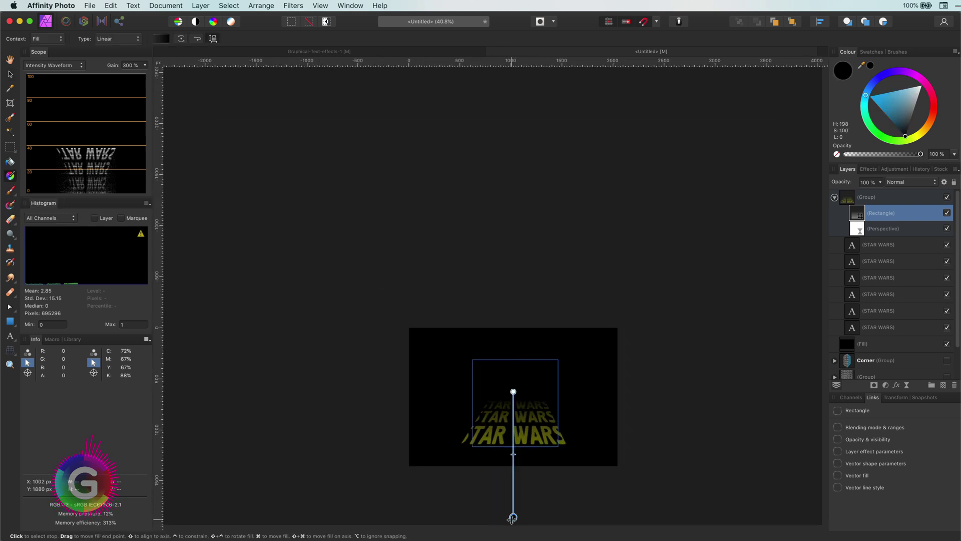
{"action": "scroll", "coordinate": [509, 445], "scroll_direction": "up", "scroll_amount": 7}
{"action": "left_click_drag", "start_coordinate": [521, 240], "coordinate": [530, 127]}
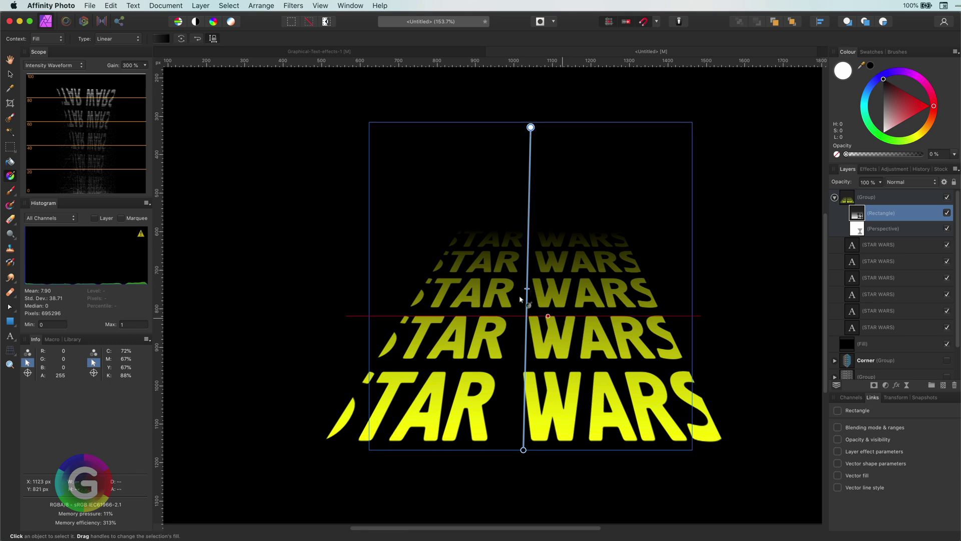
{"action": "left_click_drag", "start_coordinate": [526, 289], "coordinate": [531, 249]}
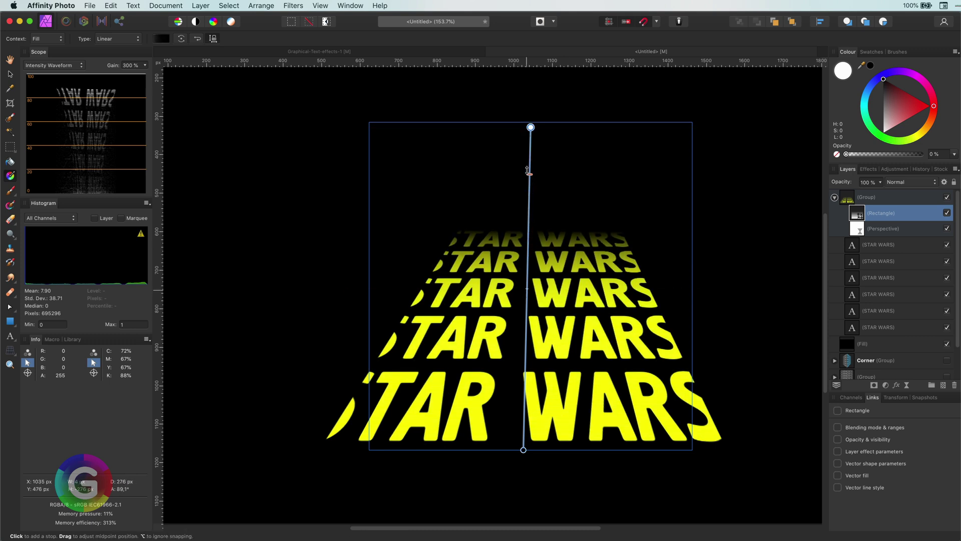
{"action": "mouse_move", "coordinate": [531, 127]}
{"action": "left_mouse_down"}
{"action": "mouse_move", "coordinate": [523, 168]}
{"action": "mouse_move", "coordinate": [531, 134]}
{"action": "left_mouse_up"}
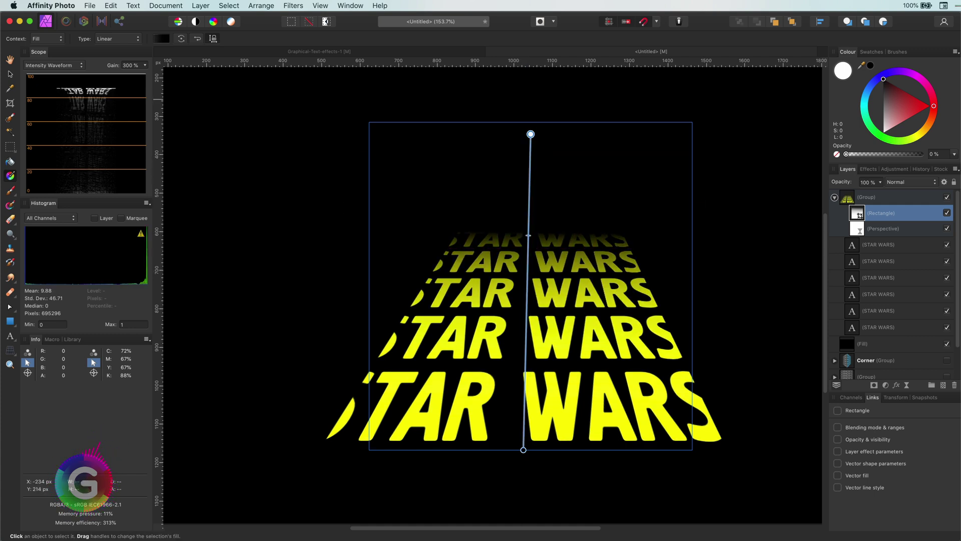
Preview the faded text against a light grey background fill and return the fill to black.
{"action": "key", "text": "v"}
{"action": "left_click", "coordinate": [835, 197]}
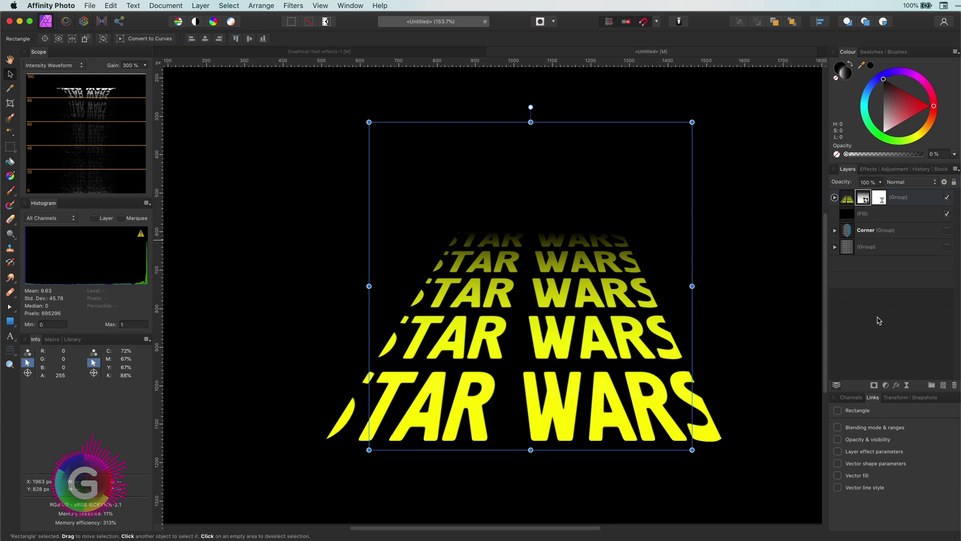
{"action": "left_click", "coordinate": [847, 215]}
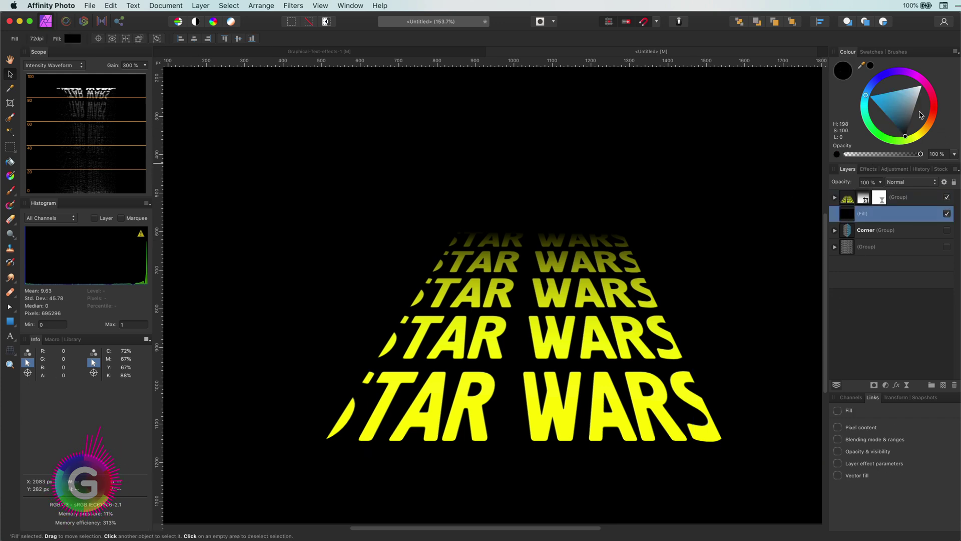
{"action": "left_click_drag", "start_coordinate": [903, 116], "coordinate": [922, 103]}
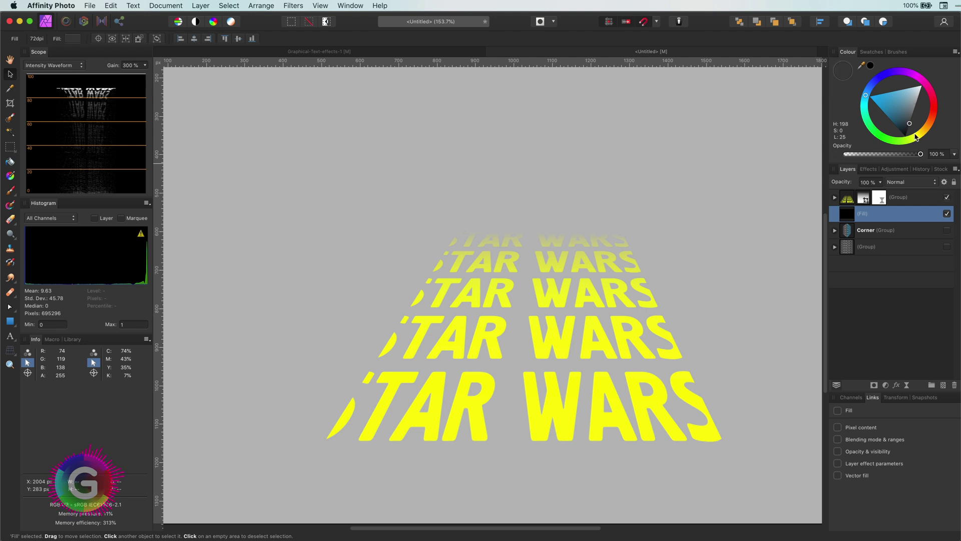
{"action": "left_click_drag", "start_coordinate": [916, 137], "coordinate": [916, 163]}
Widen the mask rectangle inside the text group on both sides until it covers the full width of every line.
{"action": "left_click", "coordinate": [834, 196]}
{"action": "left_click", "coordinate": [873, 226]}
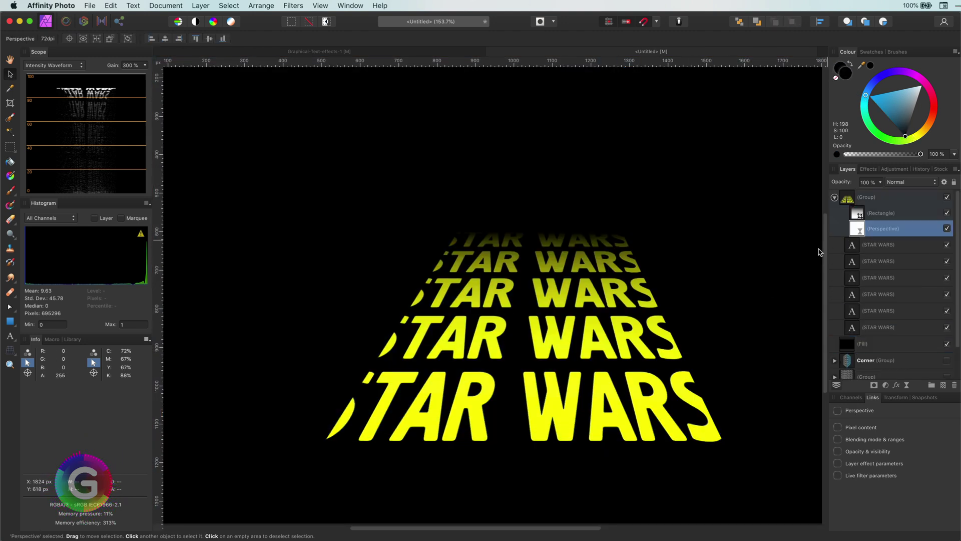
{"action": "left_click", "coordinate": [881, 213]}
{"action": "left_click_drag", "start_coordinate": [369, 286], "coordinate": [292, 284]}
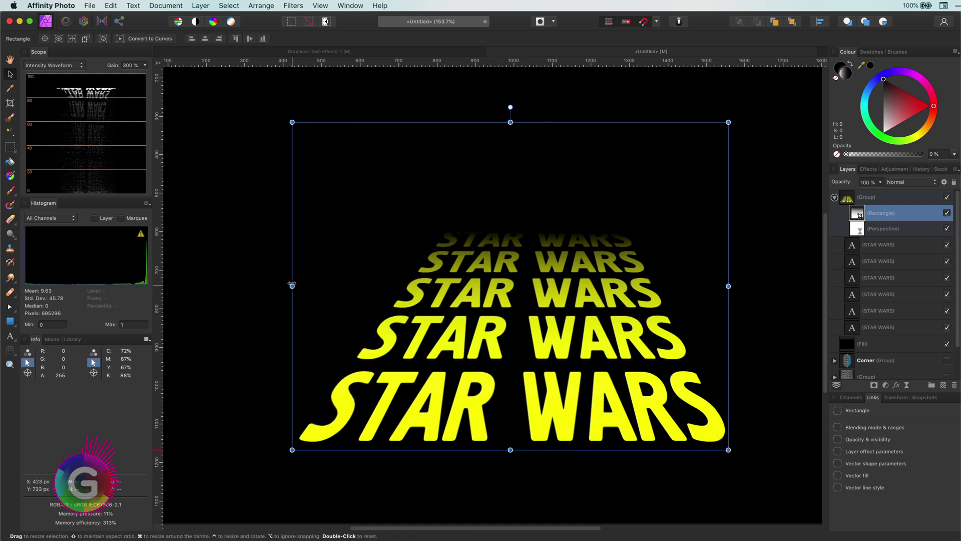
Collapse the Star Wars text group, add the art text TWIRLING and scale it to 241.6 pt near the canvas's upper centre.
{"action": "key", "text": "super+d"}
{"action": "left_click", "coordinate": [834, 196]}
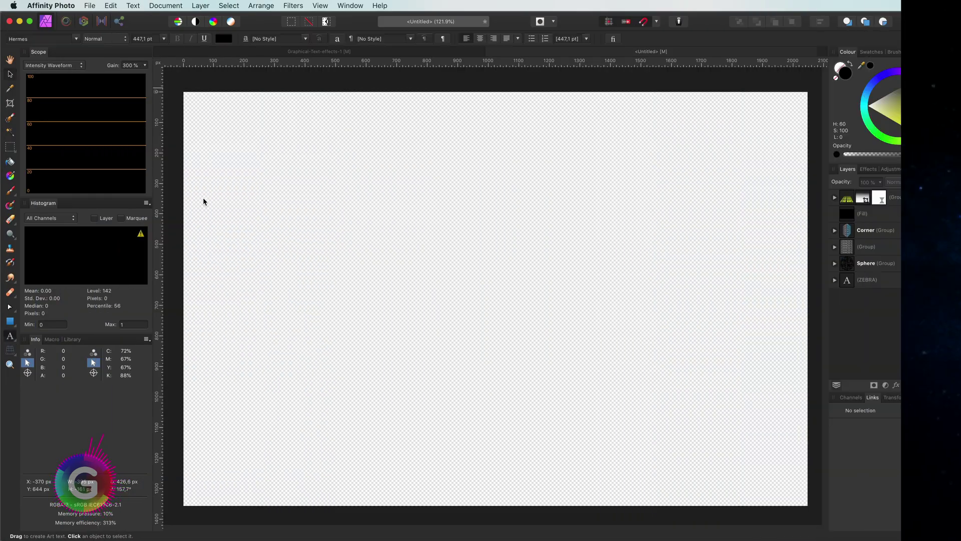
{"action": "left_click_drag", "start_coordinate": [275, 129], "coordinate": [332, 209]}
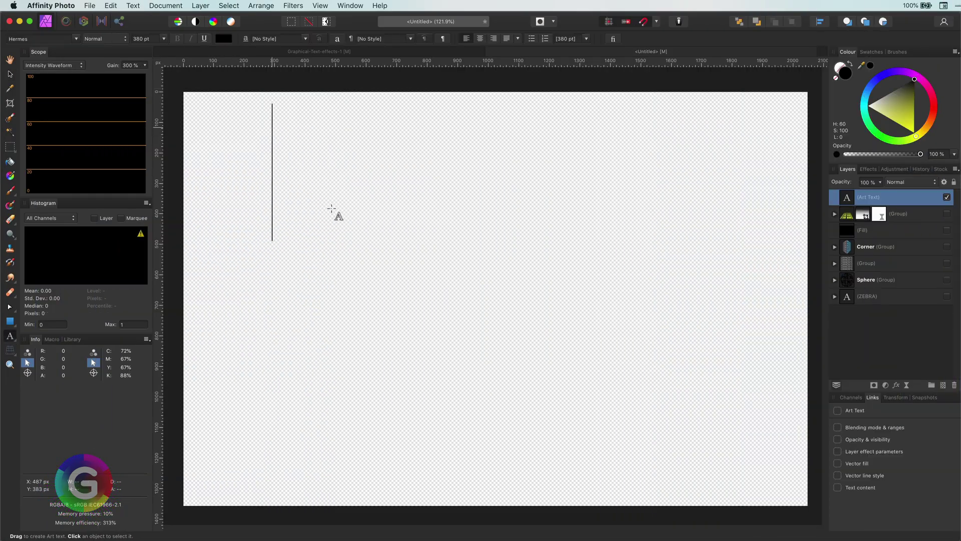
{"action": "type", "text": "TWIRLING"}
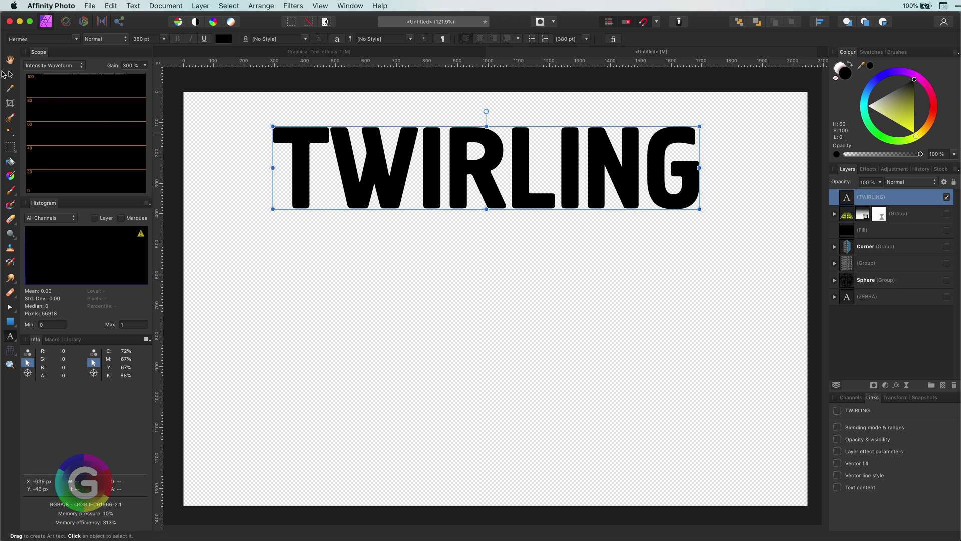
{"action": "left_click", "coordinate": [9, 73]}
{"action": "left_click_drag", "start_coordinate": [699, 209], "coordinate": [545, 178]}
{"action": "left_click_drag", "start_coordinate": [458, 163], "coordinate": [527, 174]}
Create four linked duplicates of the TWIRLING text and stack them evenly below the original to form five lines.
{"action": "left_click", "coordinate": [200, 6]}
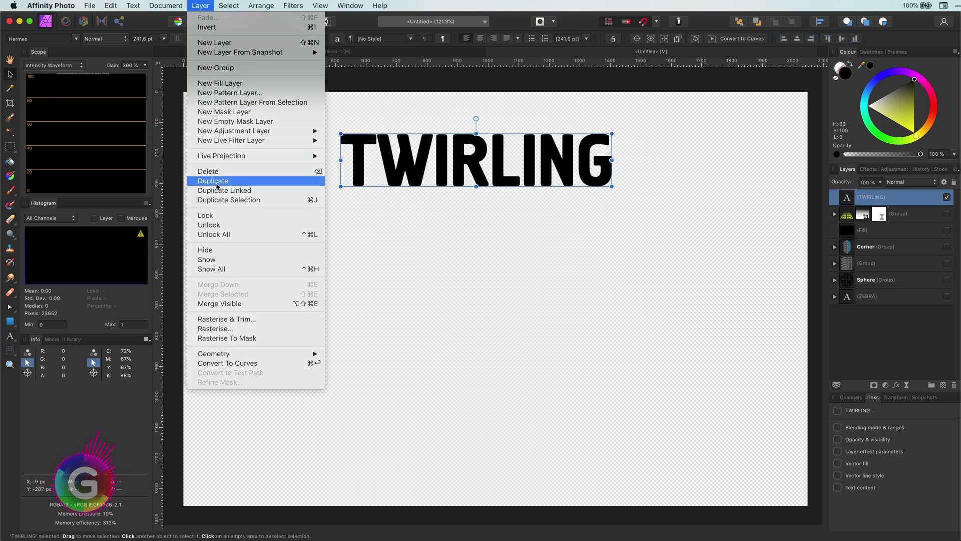
{"action": "left_click", "coordinate": [217, 190]}
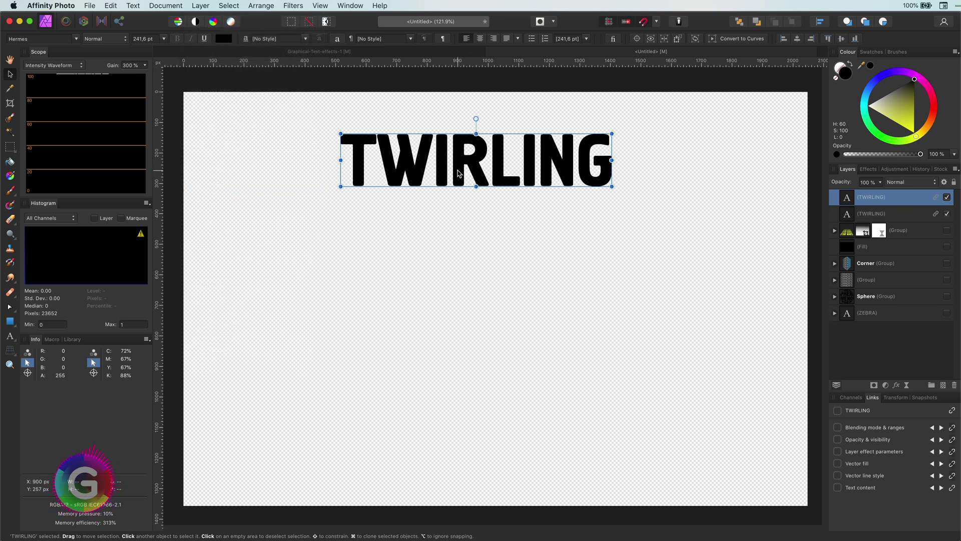
{"action": "left_click_drag", "start_coordinate": [458, 173], "coordinate": [457, 231]}
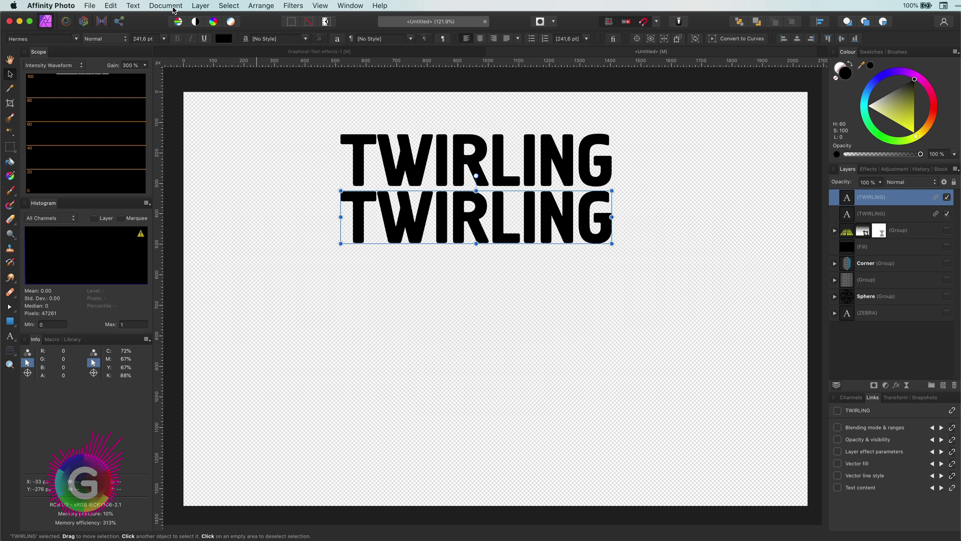
{"action": "left_click", "coordinate": [199, 6]}
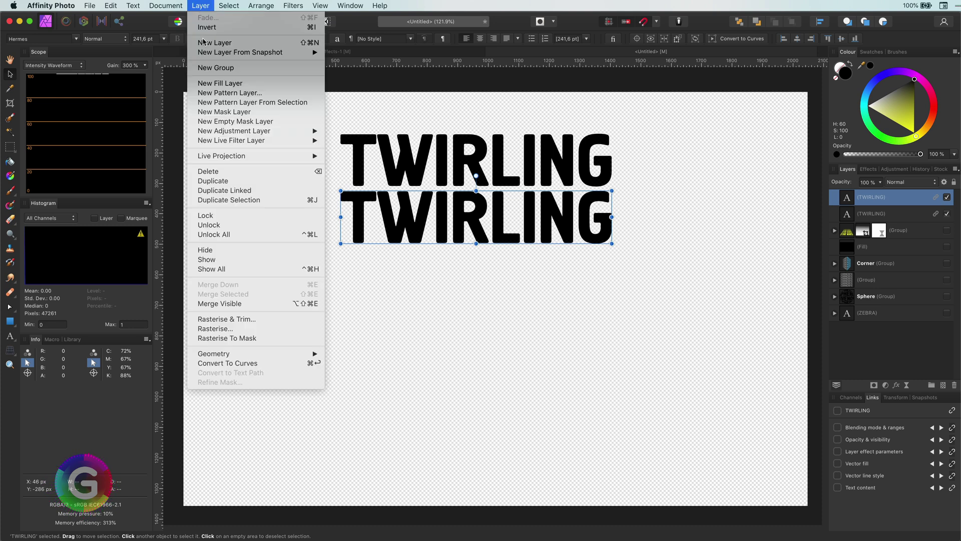
{"action": "left_click", "coordinate": [232, 189]}
{"action": "left_click_drag", "start_coordinate": [472, 227], "coordinate": [471, 284]}
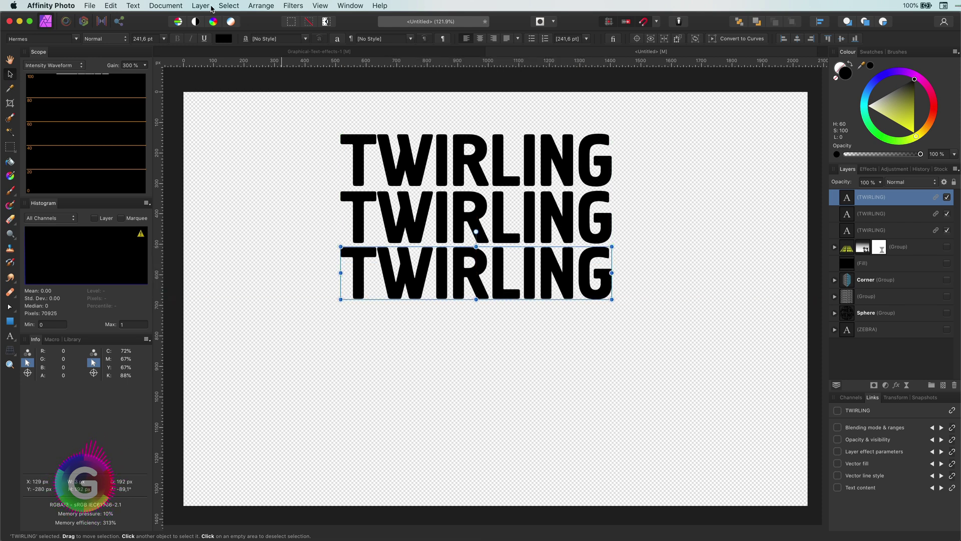
{"action": "left_click", "coordinate": [200, 5]}
{"action": "left_click", "coordinate": [468, 258]}
{"action": "left_click_drag", "start_coordinate": [460, 283], "coordinate": [504, 392]}
{"action": "left_click", "coordinate": [201, 6]}
{"action": "left_click", "coordinate": [230, 199]}
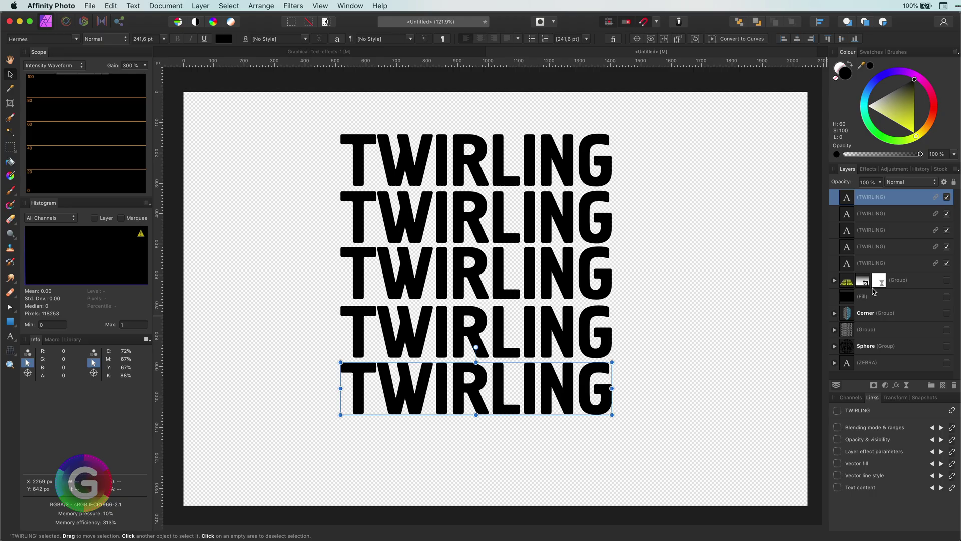
Group the five TWIRLING text layers.
{"action": "left_click", "coordinate": [876, 253], "text": "shift"}
{"action": "left_click", "coordinate": [880, 264], "text": "shift"}
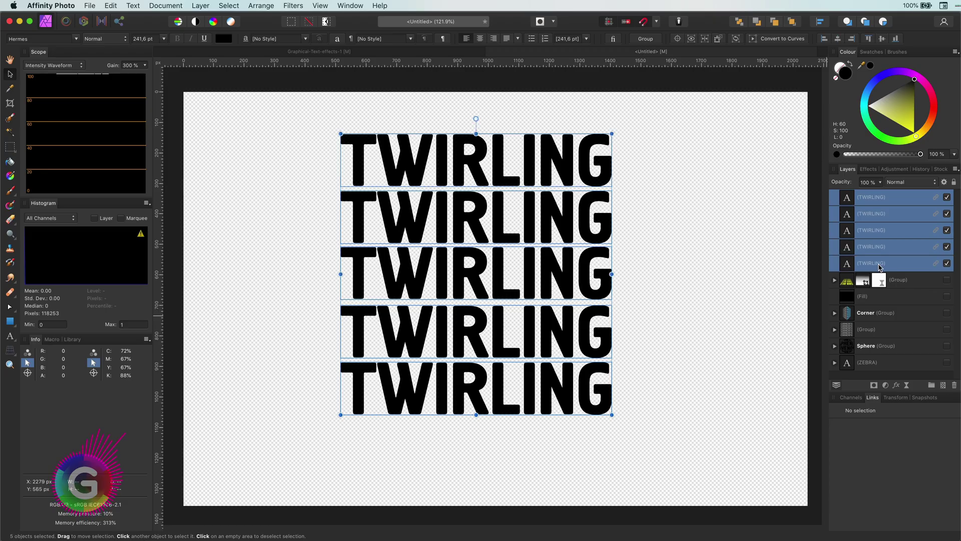
{"action": "key", "text": "super+g"}
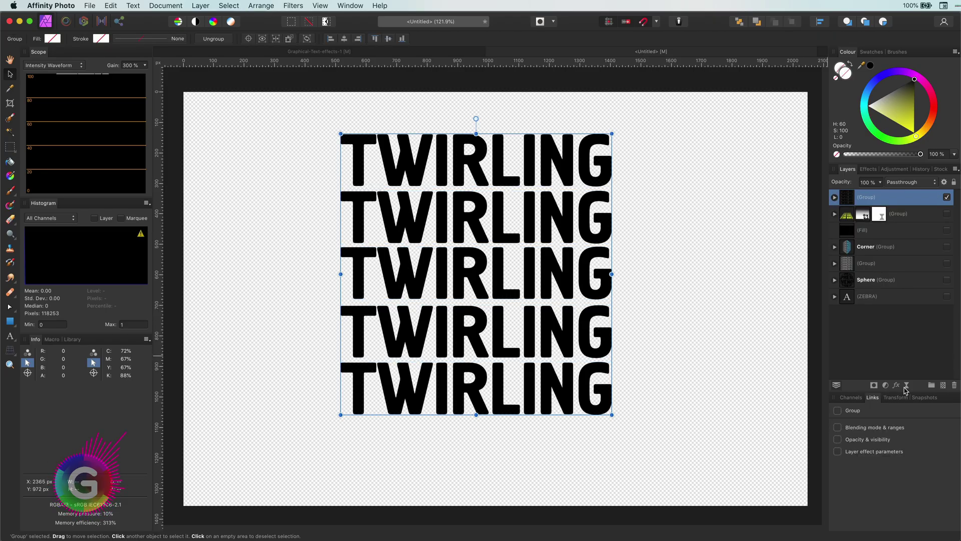
Add a live Twirl filter to the group, centred over the upper lines' W and I, with a 103.6° angle and 275.3 px radius.
{"action": "left_click", "coordinate": [906, 386]}
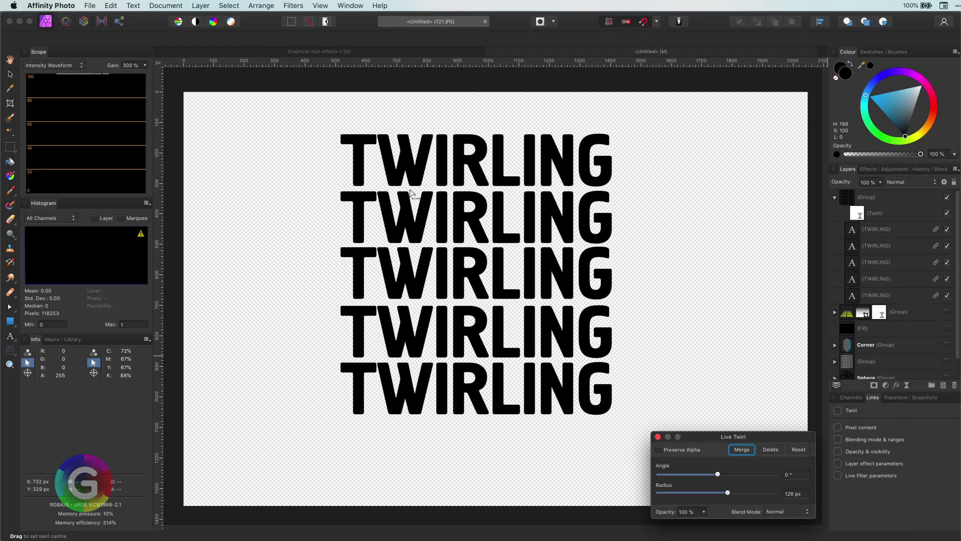
{"action": "left_click_drag", "start_coordinate": [410, 191], "coordinate": [416, 193]}
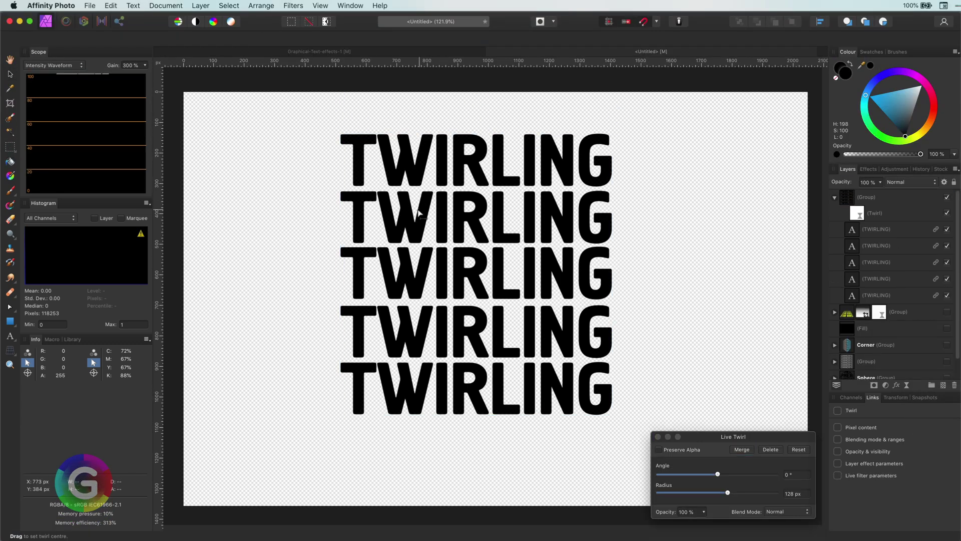
{"action": "left_click_drag", "start_coordinate": [718, 473], "coordinate": [744, 493]}
{"action": "left_click_drag", "start_coordinate": [434, 241], "coordinate": [443, 216]}
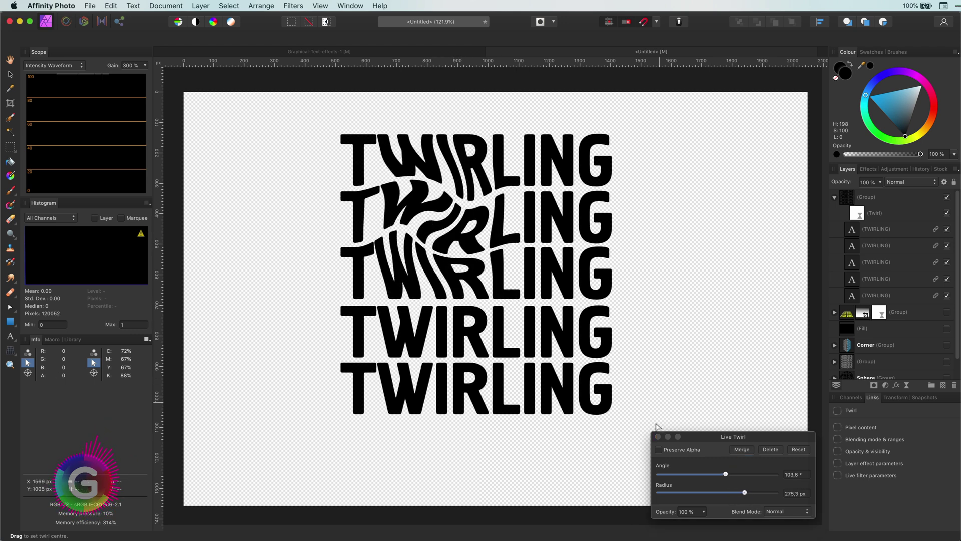
Add a second Twirl over the last two lines' LIN letters at -122.7° and 197.9 px radius, and set the first Twirl's angle to 150.1°.
{"action": "key", "text": "v"}
{"action": "left_click", "coordinate": [859, 215]}
{"action": "key", "text": "super+j"}
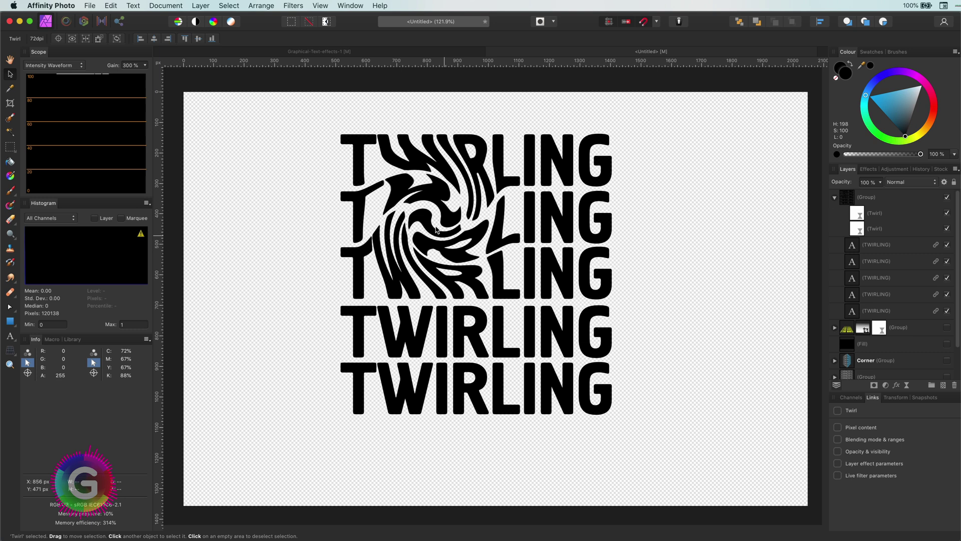
{"action": "double_click", "coordinate": [858, 213]}
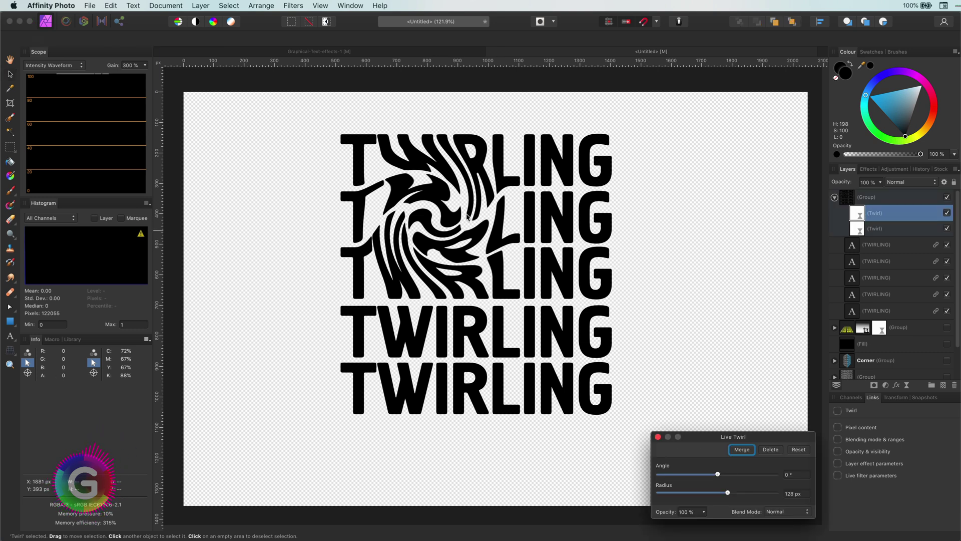
{"action": "left_click_drag", "start_coordinate": [555, 373], "coordinate": [523, 357]}
{"action": "left_click_drag", "start_coordinate": [725, 474], "coordinate": [737, 495]}
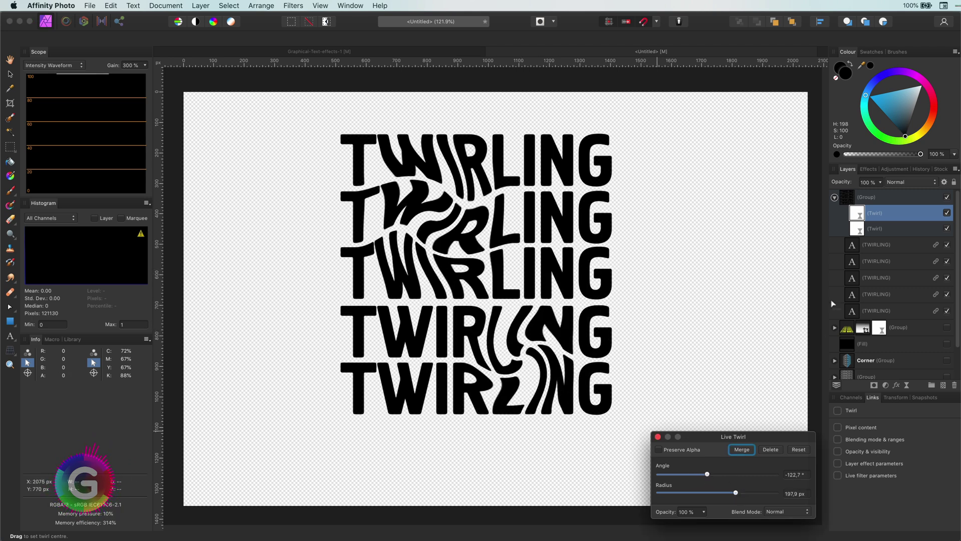
{"action": "left_click", "coordinate": [880, 228]}
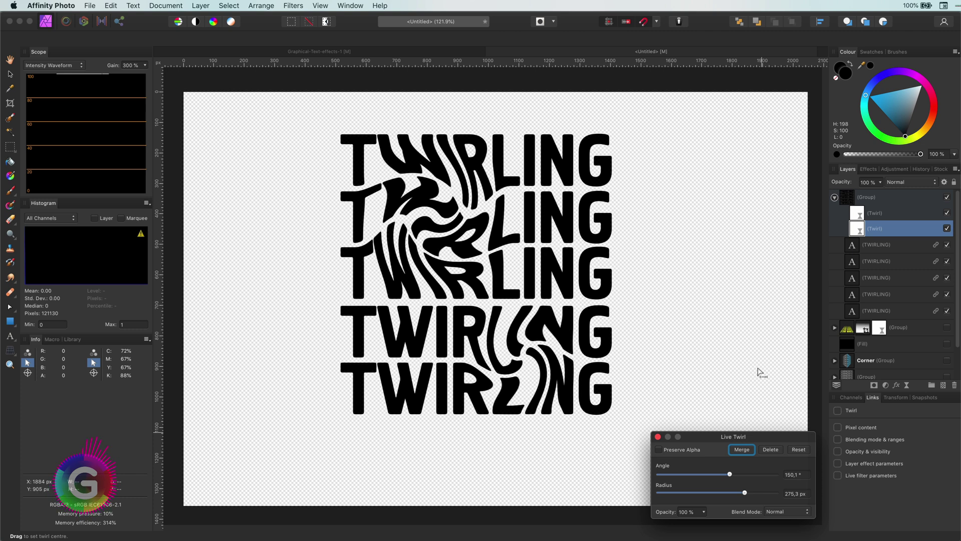
{"action": "left_click", "coordinate": [658, 436]}
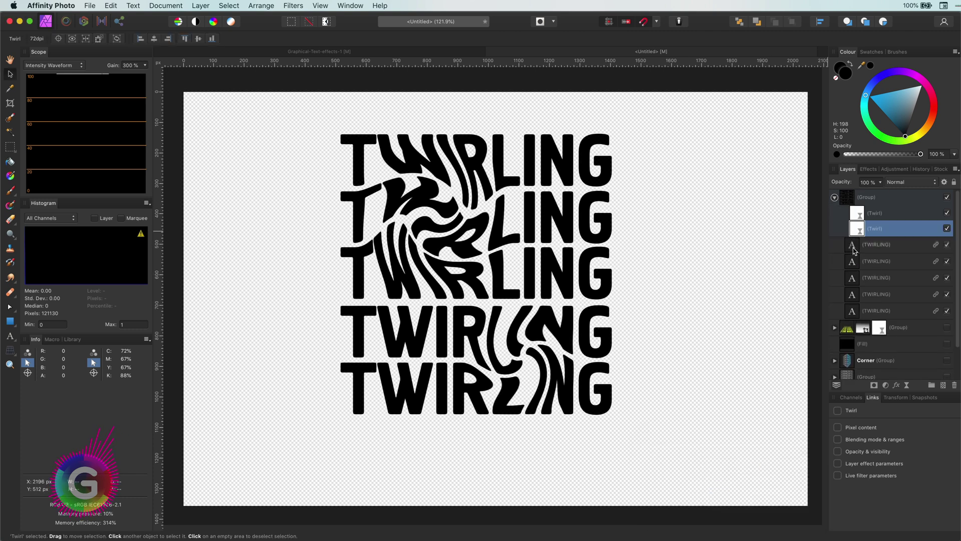
Replace the linked text of all five lines with FUNNY.
{"action": "left_click", "coordinate": [854, 245]}
{"action": "double_click", "coordinate": [409, 402]}
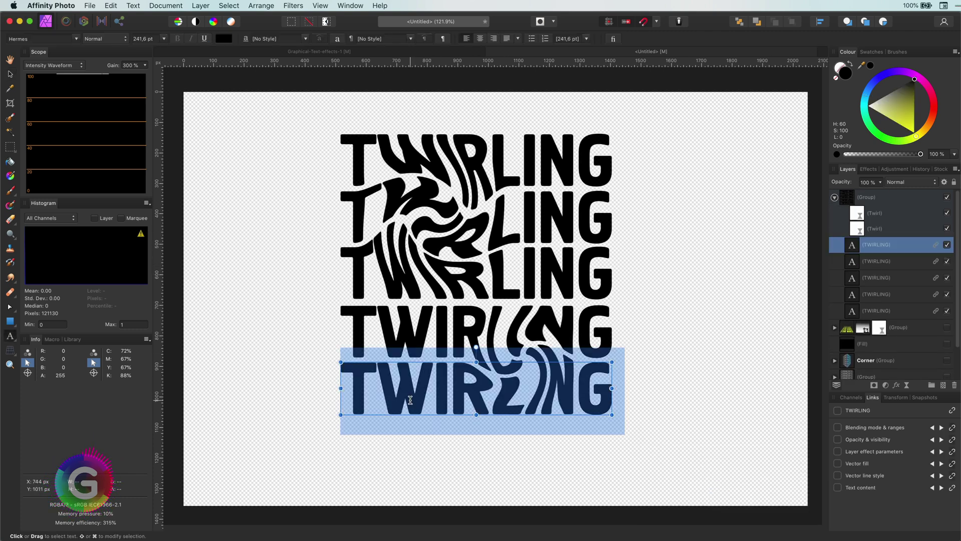
{"action": "type", "text": "FUNNYWORLD"}
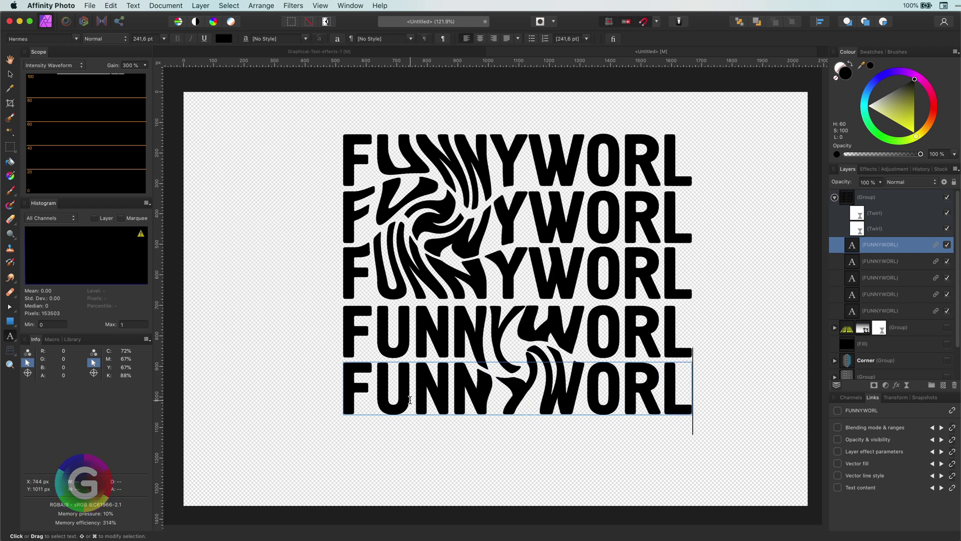
{"action": "key", "text": "BackSpace"}
{"action": "key", "text": "BackSpace"}
{"action": "key", "text": "BackSpace"}
{"action": "key", "text": "BackSpace"}
{"action": "key", "text": "BackSpace"}
Move the second Twirl's centre onto the N letters of the last two FUNNY lines and set the first Twirl's angle to 151.9°.
{"action": "double_click", "coordinate": [857, 212]}
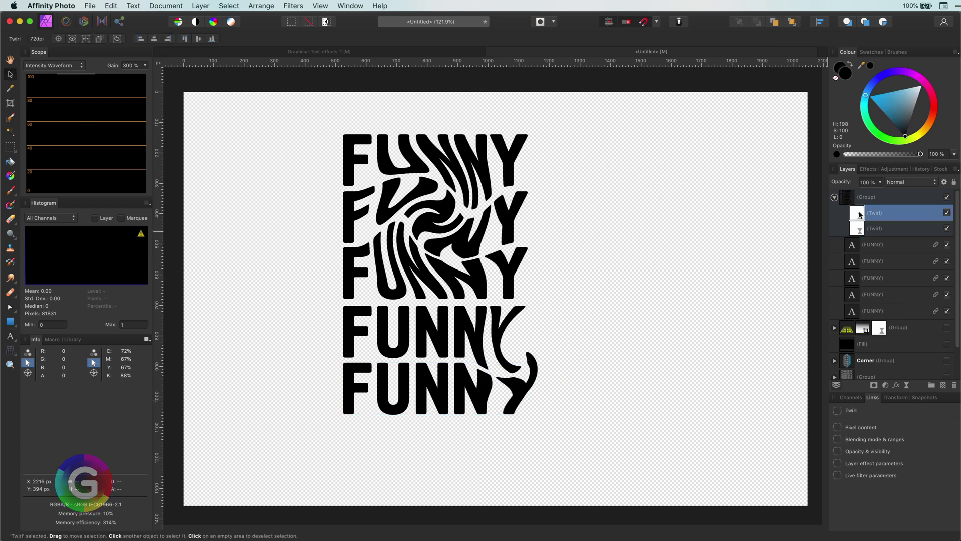
{"action": "left_click_drag", "start_coordinate": [464, 329], "coordinate": [474, 359]}
{"action": "double_click", "coordinate": [857, 228]}
{"action": "left_click_drag", "start_coordinate": [729, 474], "coordinate": [754, 482]}
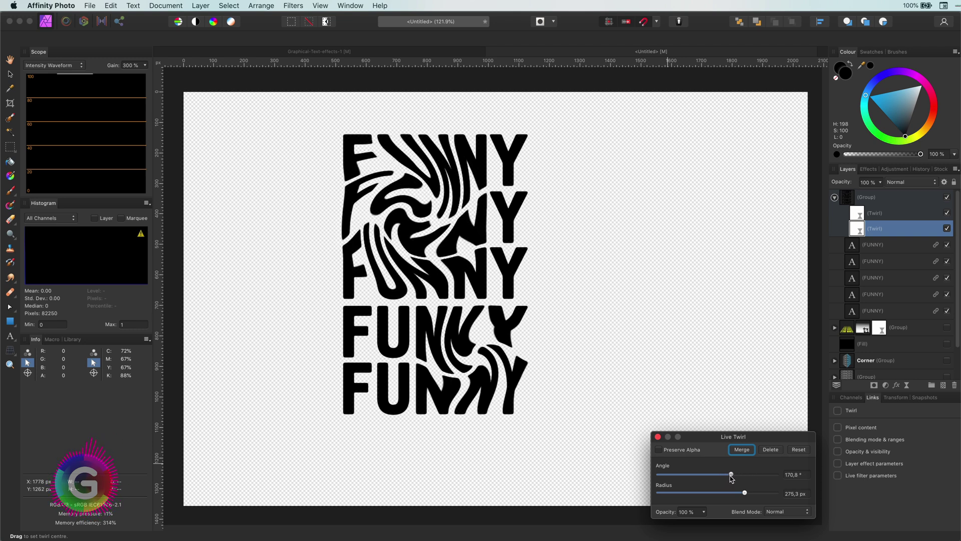
Strengthen the second Twirl to a -199.3° angle and 330 px radius and shift its centre towards the middle lines.
{"action": "double_click", "coordinate": [855, 217]}
{"action": "left_click_drag", "start_coordinate": [706, 474], "coordinate": [750, 492]}
{"action": "left_click_drag", "start_coordinate": [482, 355], "coordinate": [446, 311]}
Set the first Twirl to a 25.1° angle and 279.8 px radius and reposition its centre over the upper FUNNY lines.
{"action": "double_click", "coordinate": [861, 230]}
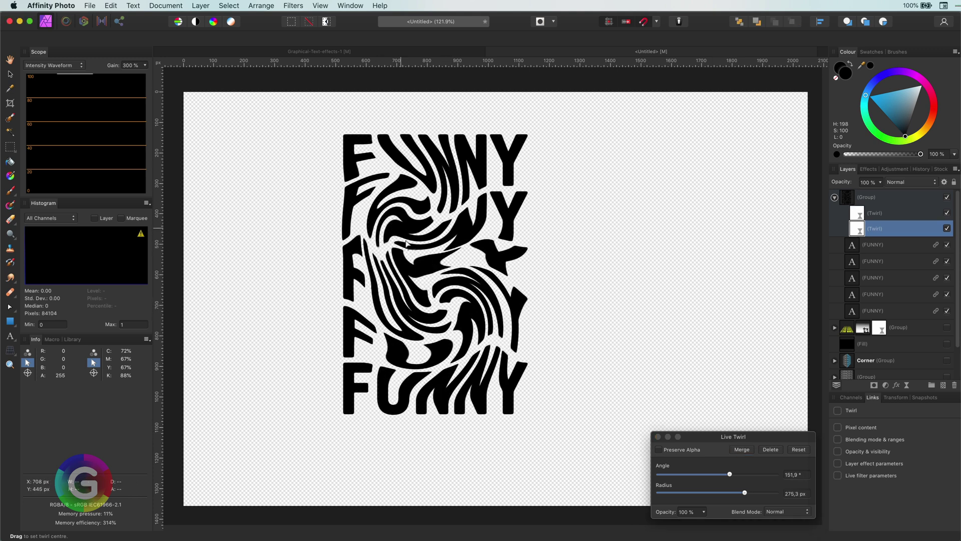
{"action": "left_click_drag", "start_coordinate": [399, 227], "coordinate": [439, 260]}
{"action": "mouse_move", "coordinate": [744, 493]}
{"action": "left_mouse_down"}
{"action": "mouse_move", "coordinate": [754, 493]}
{"action": "mouse_move", "coordinate": [746, 492]}
{"action": "left_mouse_up"}
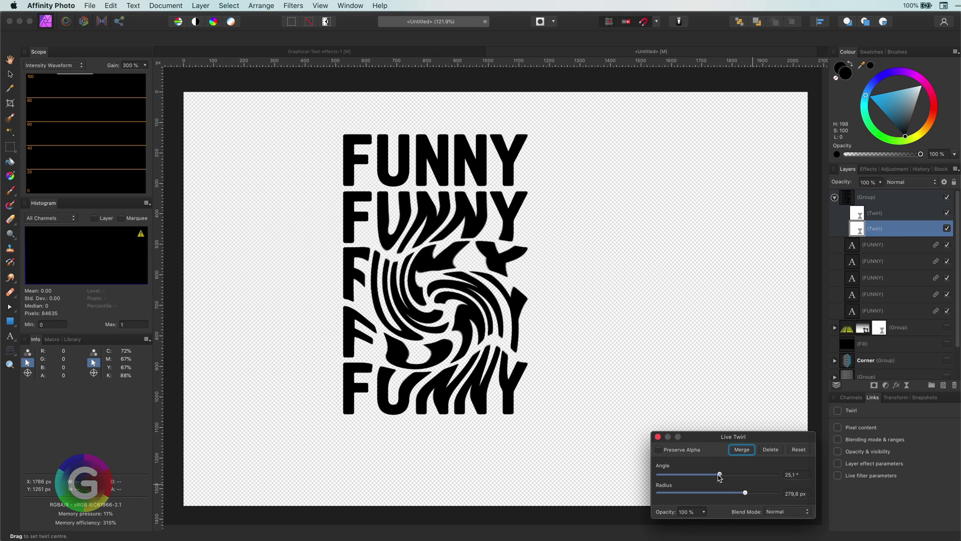
{"action": "mouse_move", "coordinate": [421, 276]}
{"action": "left_mouse_down"}
{"action": "mouse_move", "coordinate": [453, 313]}
{"action": "mouse_move", "coordinate": [432, 270]}
{"action": "left_mouse_up"}
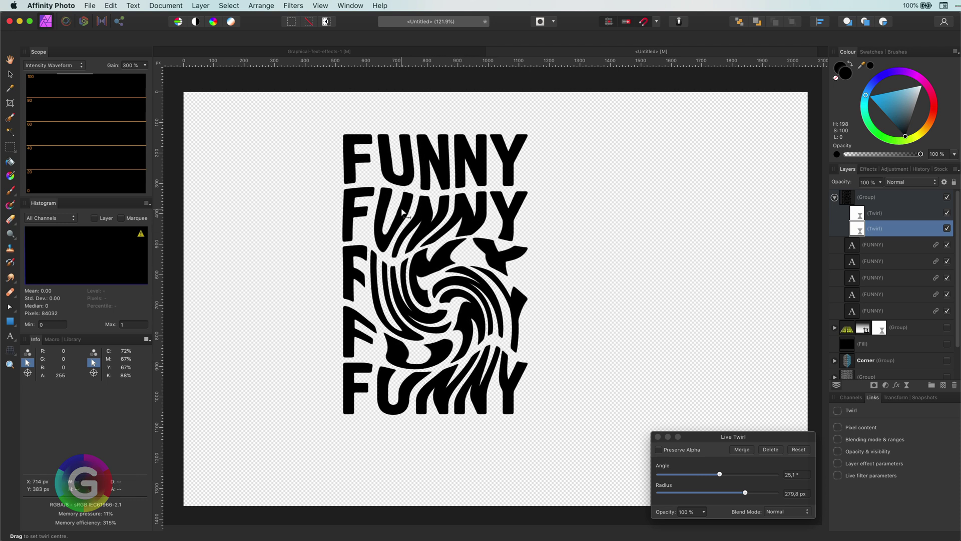
Move the second Twirl's centre down to the fourth line, shift the first Twirl's centre higher and increase its angle.
{"action": "double_click", "coordinate": [858, 214]}
{"action": "left_click_drag", "start_coordinate": [468, 313], "coordinate": [432, 328]}
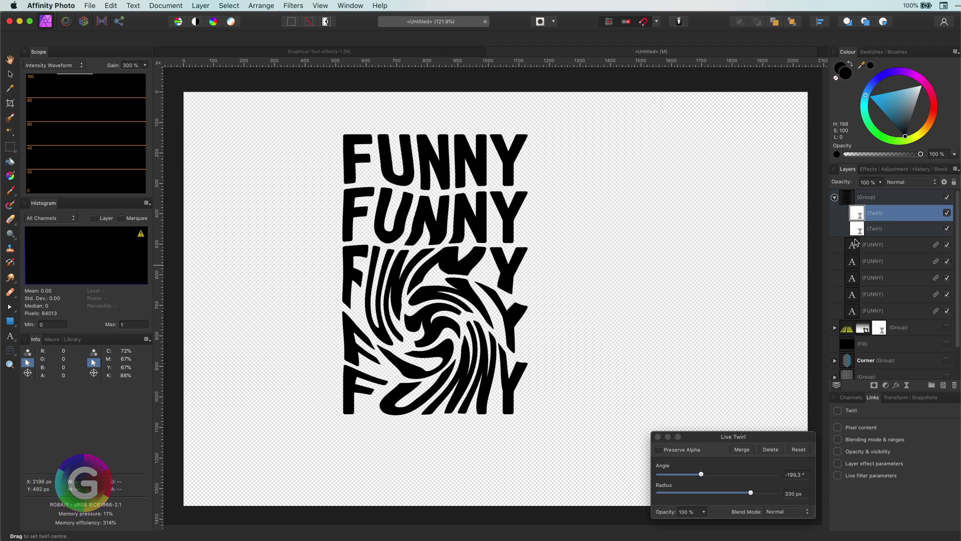
{"action": "double_click", "coordinate": [857, 228]}
{"action": "left_click_drag", "start_coordinate": [421, 225], "coordinate": [396, 198]}
{"action": "left_click_drag", "start_coordinate": [719, 474], "coordinate": [737, 474]}
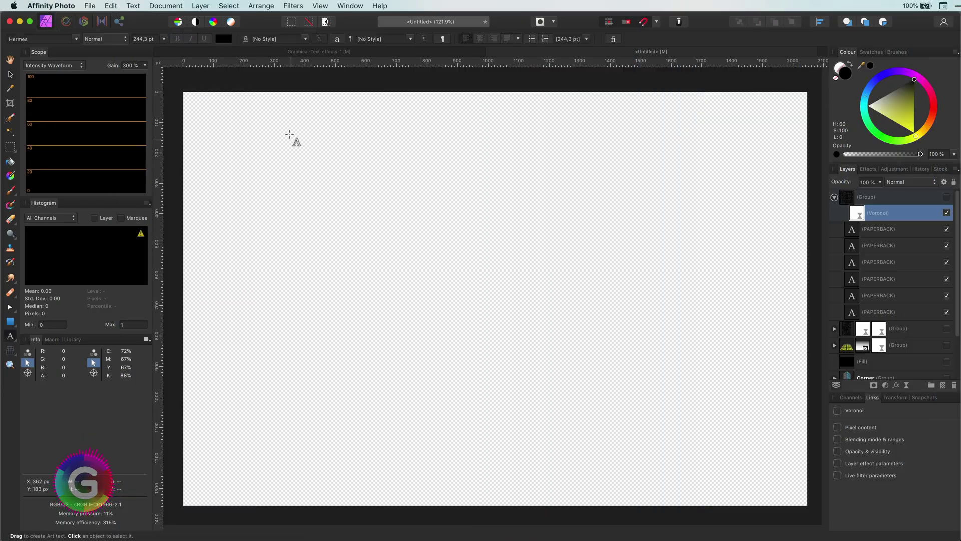
Add the art text SINUSWAVE and scale it to 222.1 pt near the canvas's upper centre.
{"action": "left_click_drag", "start_coordinate": [289, 134], "coordinate": [339, 208]}
{"action": "type", "text": "SINUSWAVE"}
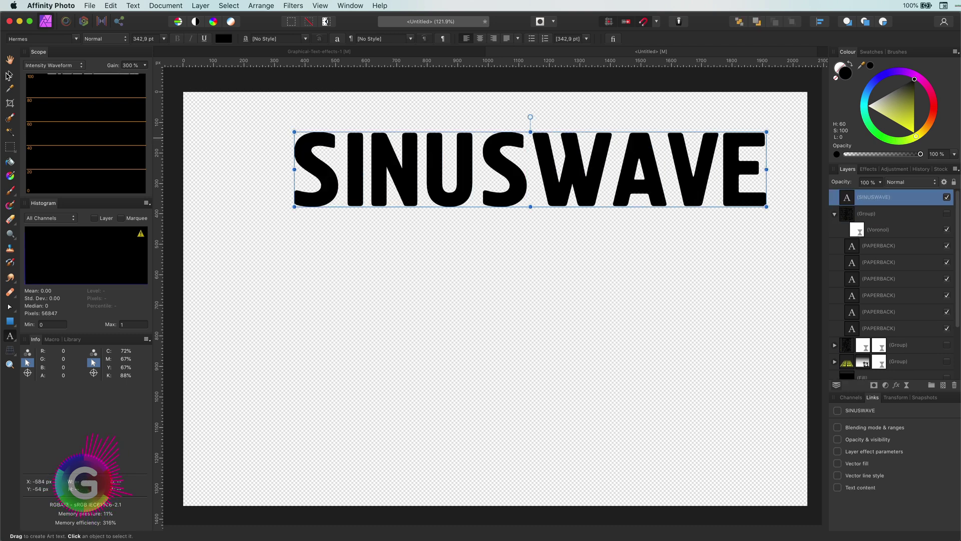
{"action": "left_click", "coordinate": [9, 74]}
{"action": "left_click_drag", "start_coordinate": [592, 195], "coordinate": [562, 189]}
{"action": "left_click_drag", "start_coordinate": [734, 199], "coordinate": [570, 149]}
Clone the SINUSWAVE text directly below the original and repeat the duplication until six evenly spaced lines are stacked.
{"action": "left_click_drag", "start_coordinate": [479, 148], "coordinate": [519, 219]}
{"action": "key", "text": "super+j"}
{"action": "key", "text": "super+j"}
{"action": "key", "text": "super+j"}
{"action": "key", "text": "super+z"}
{"action": "key", "text": "super+z"}
{"action": "key", "text": "super+z"}
{"action": "key", "text": "super+j"}
{"action": "key", "text": "super+j"}
{"action": "key", "text": "super+j"}
{"action": "key", "text": "super+j"}
{"action": "key", "text": "super+j"}
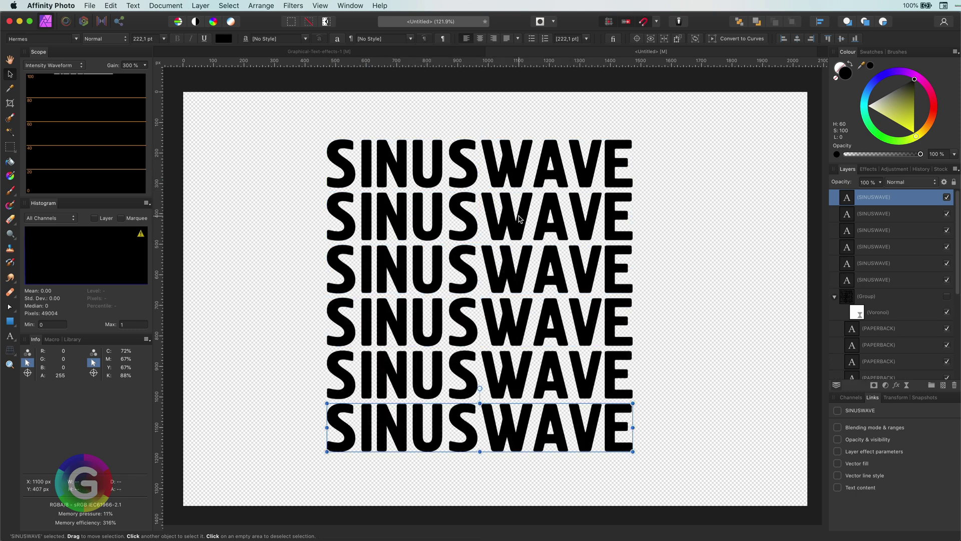
Group the six SINUSWAVE lines and collapse the expanded PAPERBACK group.
{"action": "left_click_drag", "start_coordinate": [262, 99], "coordinate": [682, 470]}
{"action": "key", "text": "super+g"}
{"action": "left_click", "coordinate": [834, 199]}
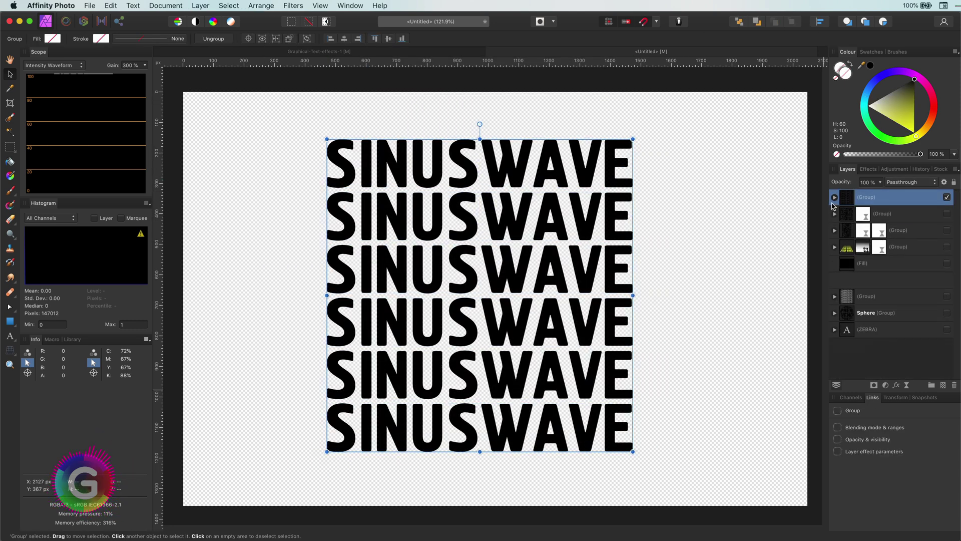
Apply a live Procedural Texture filter with the Overlapped sine waves preset to the SINUSWAVE group.
{"action": "left_click", "coordinate": [908, 385]}
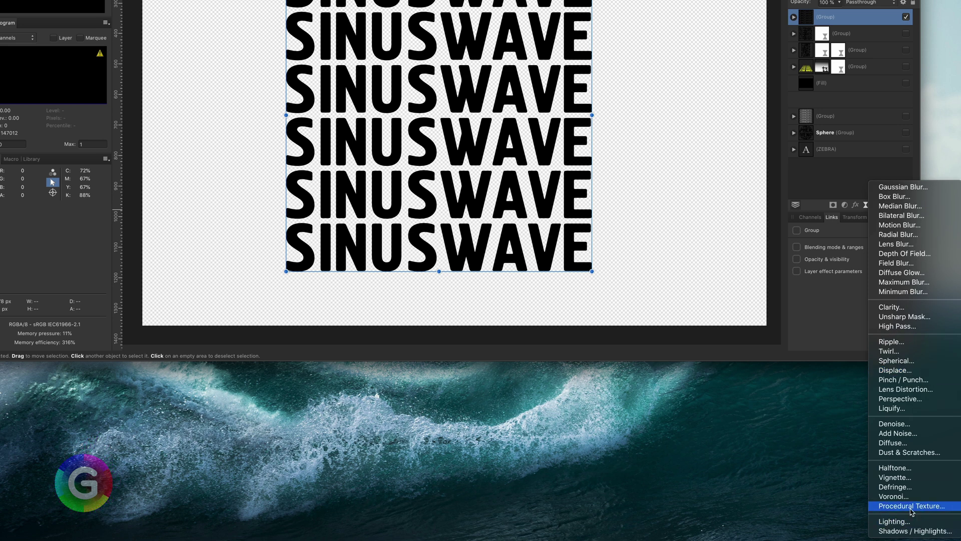
{"action": "left_click", "coordinate": [911, 505]}
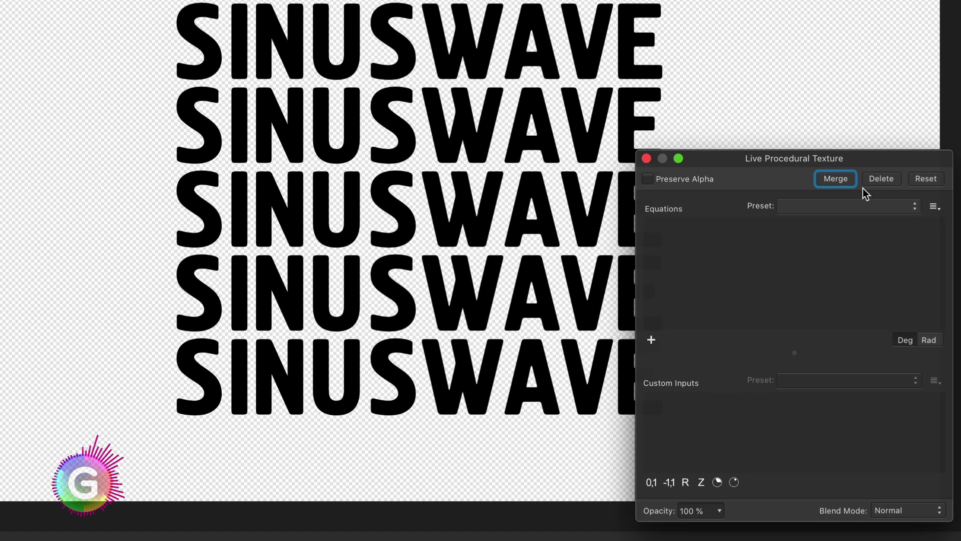
{"action": "left_click", "coordinate": [715, 142]}
{"action": "scroll", "coordinate": [861, 440], "scroll_direction": "down", "scroll_amount": 5}
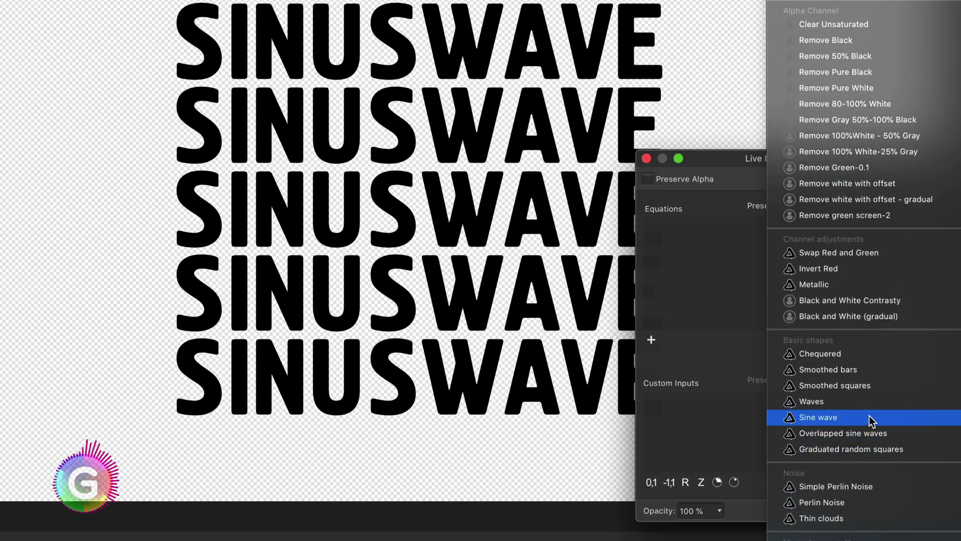
{"action": "left_click", "coordinate": [873, 434]}
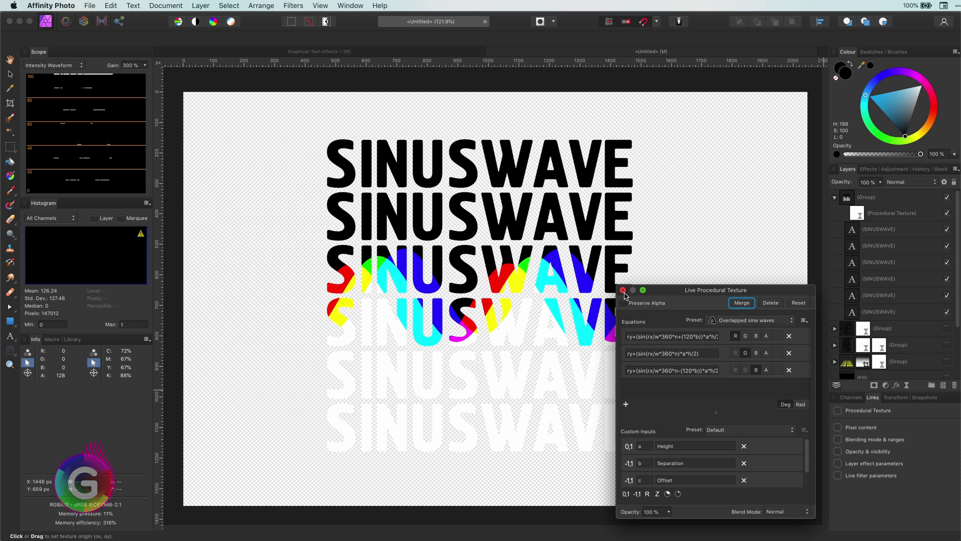
{"action": "left_click", "coordinate": [623, 290]}
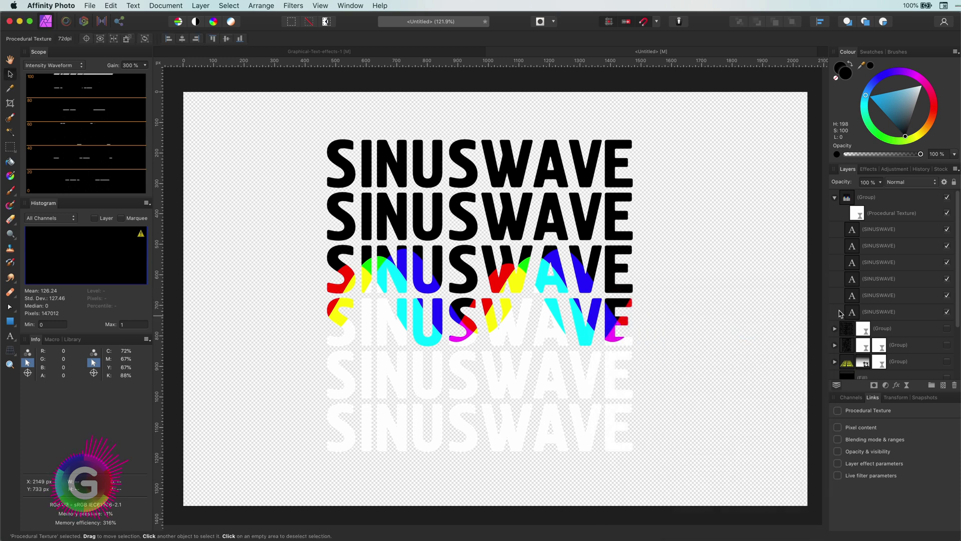
Collapse the SINUSWAVE group, show the background fill layer and change its colour to bright blue.
{"action": "left_click", "coordinate": [834, 197]}
{"action": "left_click", "coordinate": [946, 263]}
{"action": "left_click", "coordinate": [905, 119]}
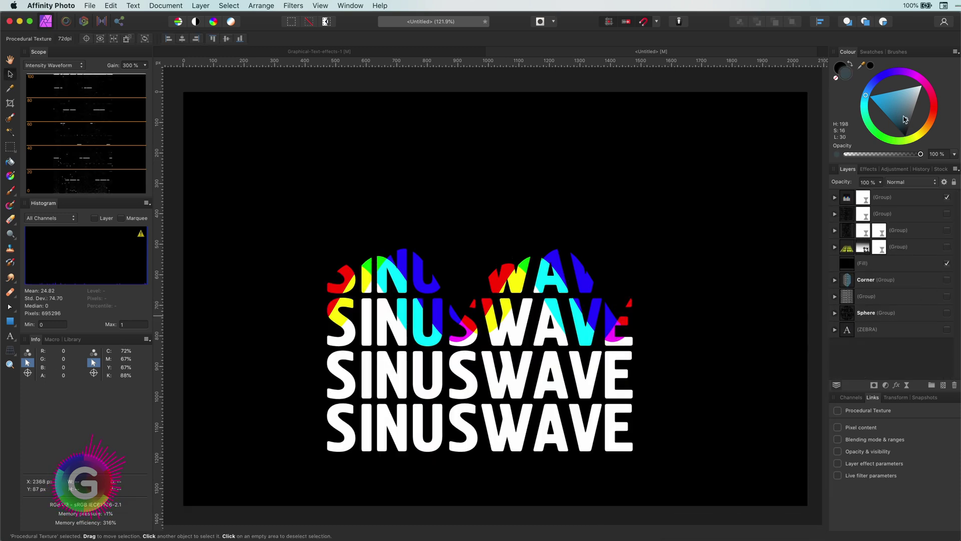
{"action": "left_click", "coordinate": [906, 263]}
{"action": "left_click", "coordinate": [872, 100]}
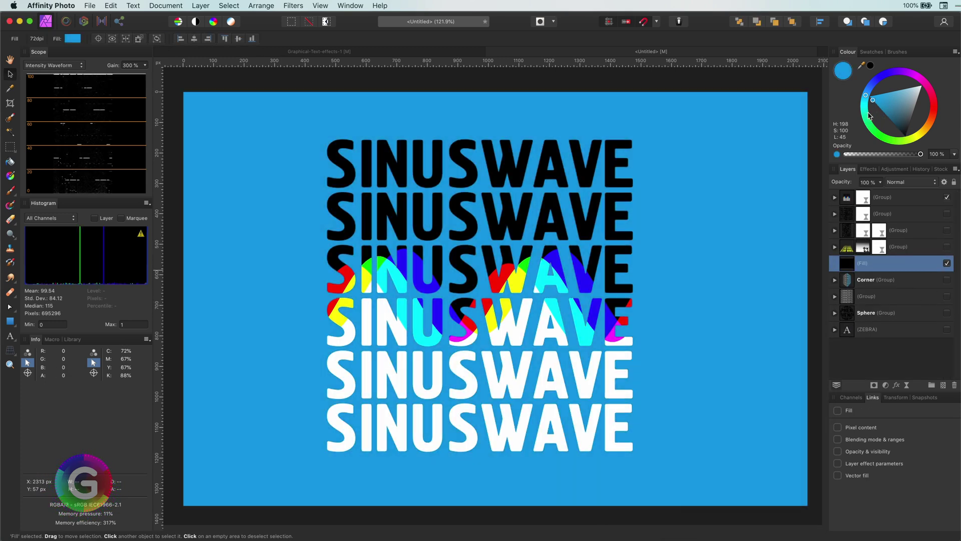